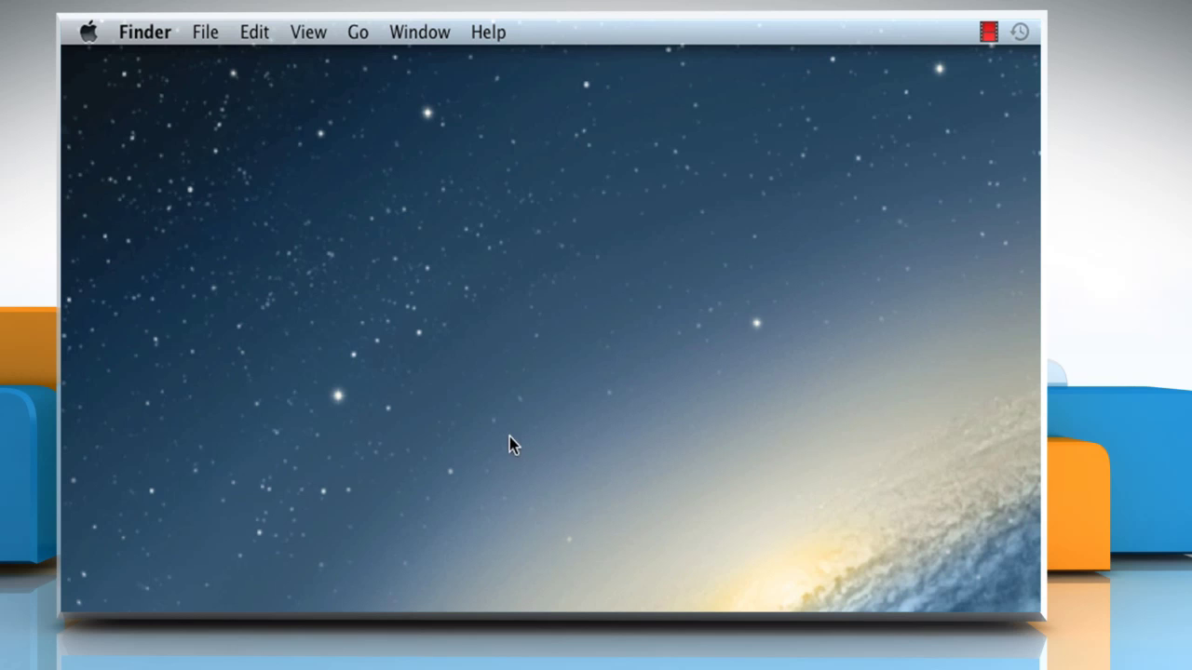
# Step: Launch Disk Utility from Finder's Utilities folder via the Go menu
pyautogui.click(355, 36)
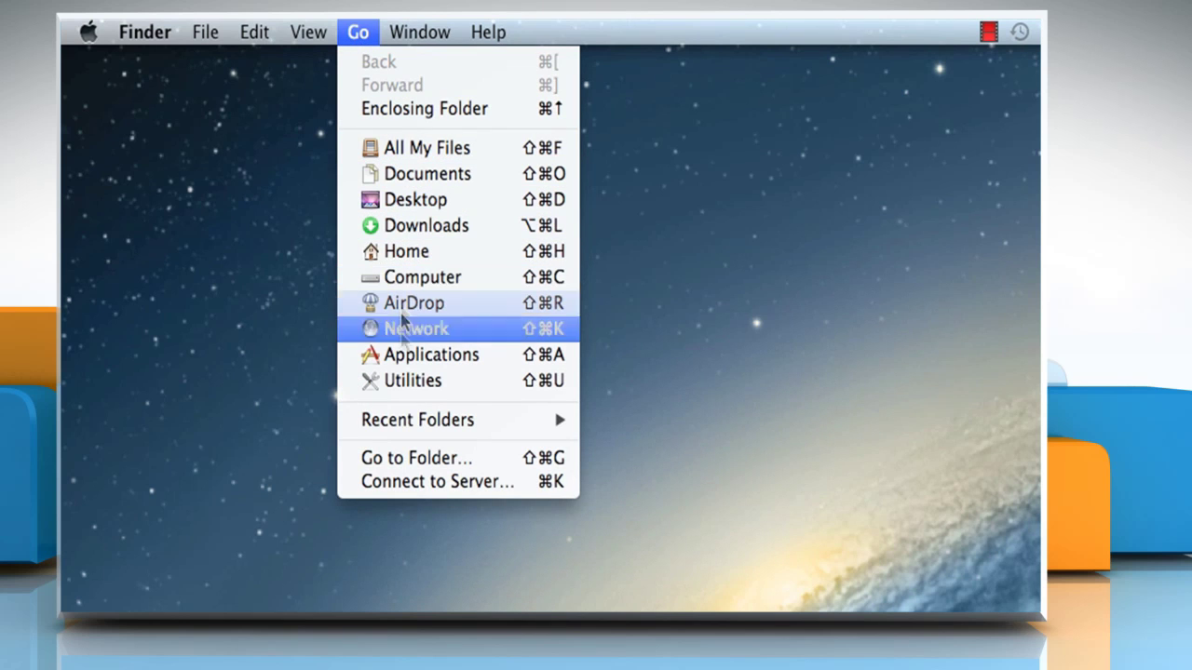
pyautogui.click(402, 382)
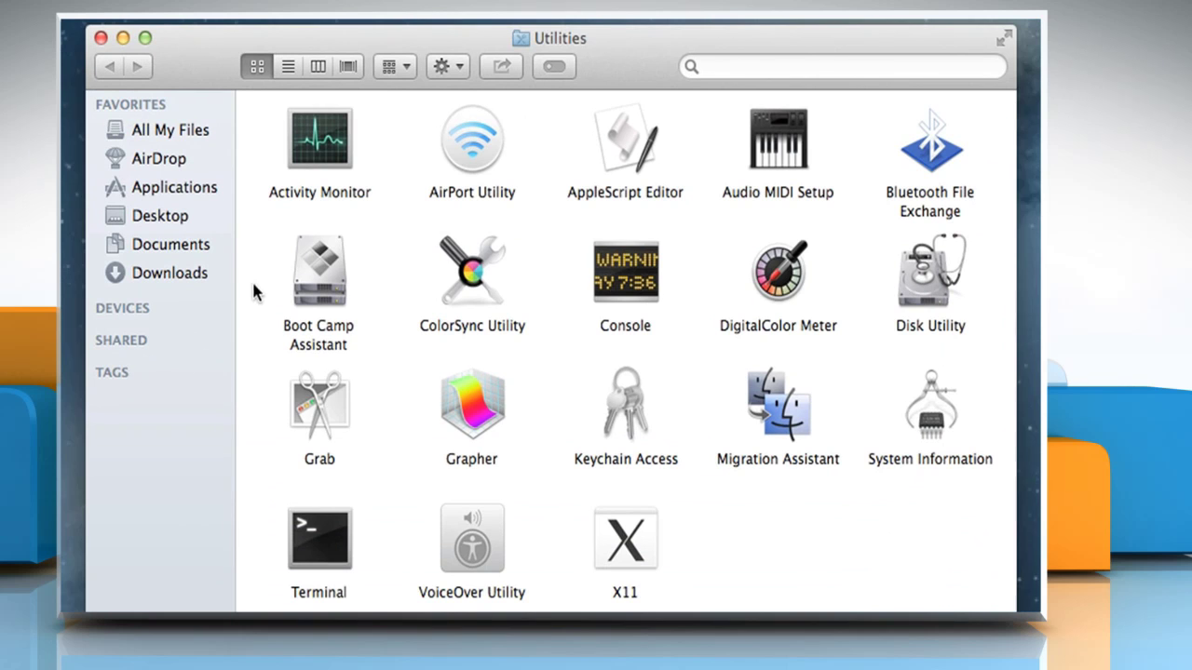
pyautogui.doubleClick(924, 284)
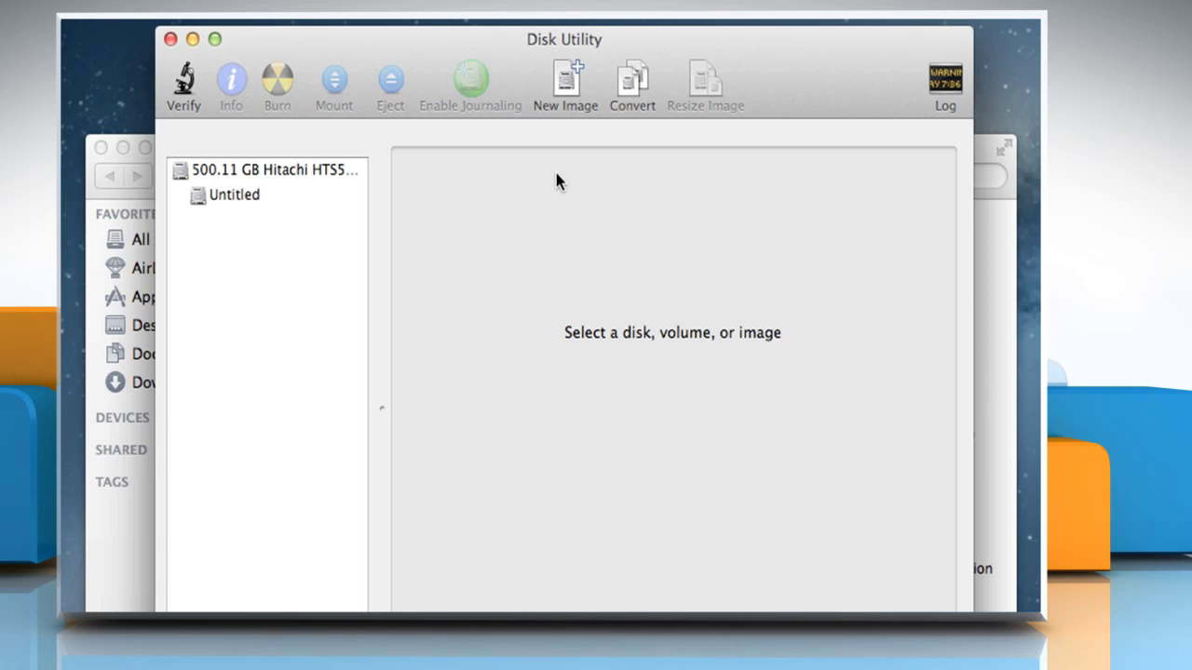
# Step: Cancel the New Image sheet, then show File > New's blank and from-folder image options
pyautogui.click(576, 92)
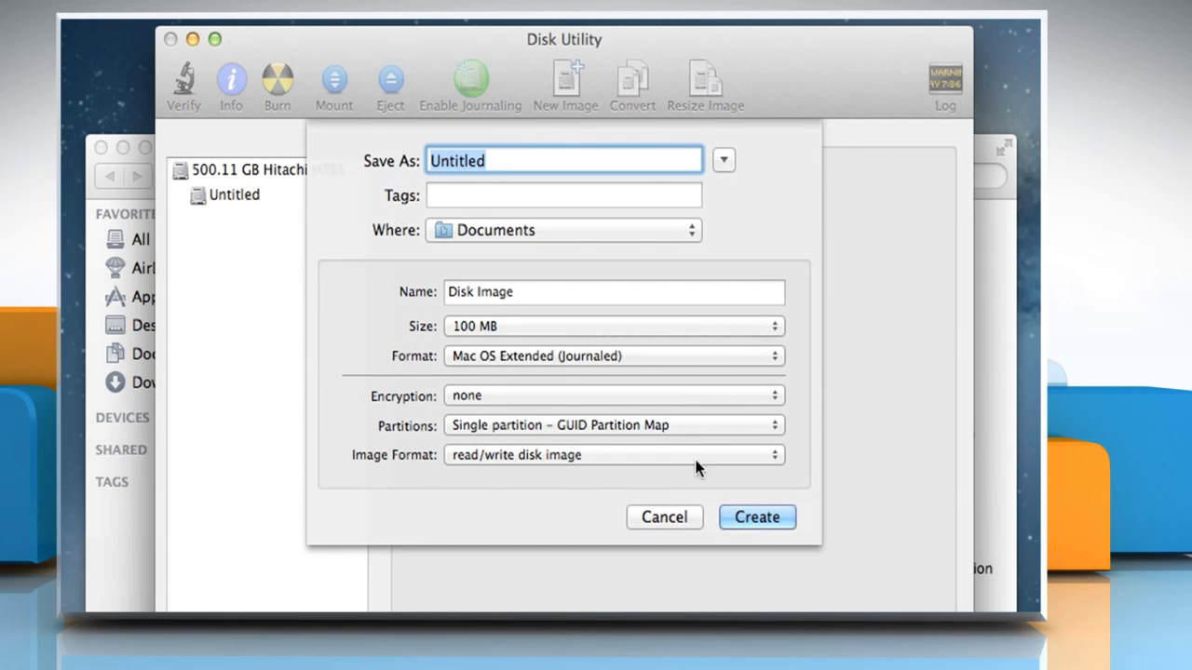
pyautogui.click(686, 520)
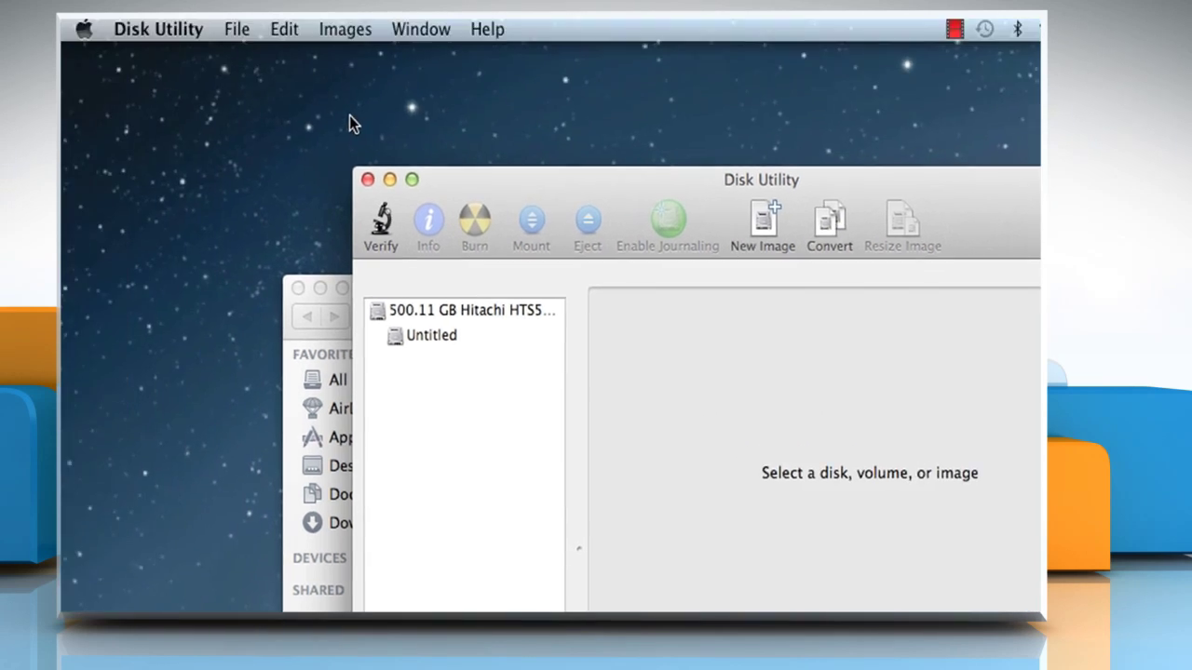
pyautogui.click(241, 31)
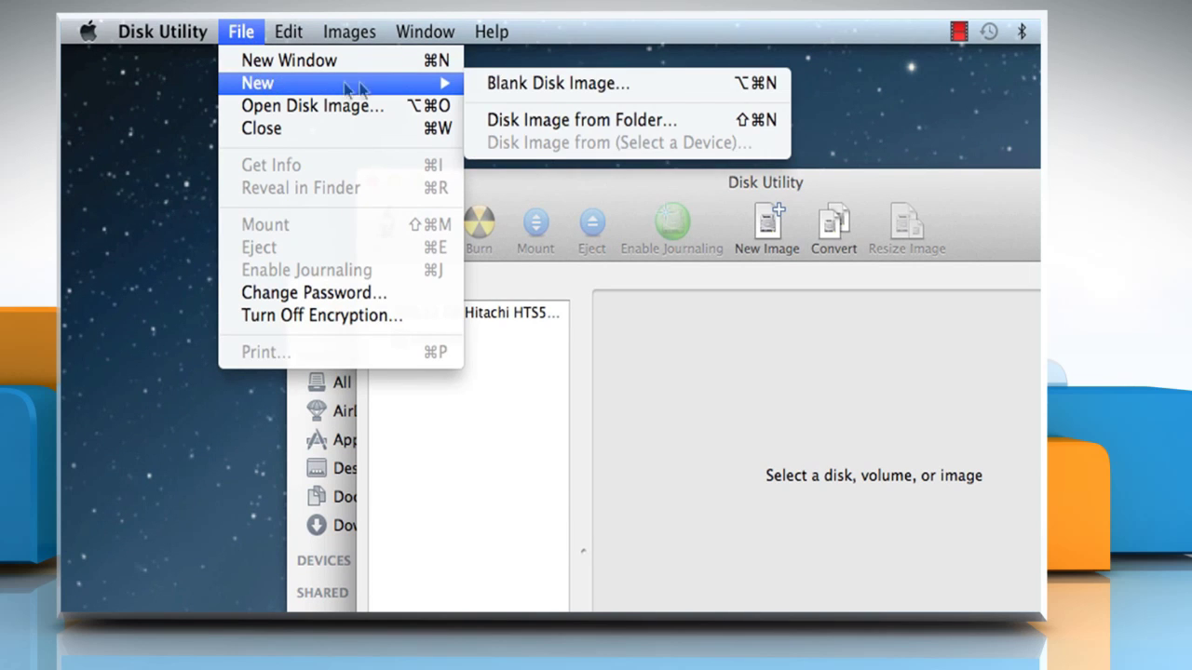
pyautogui.moveTo(258, 82)
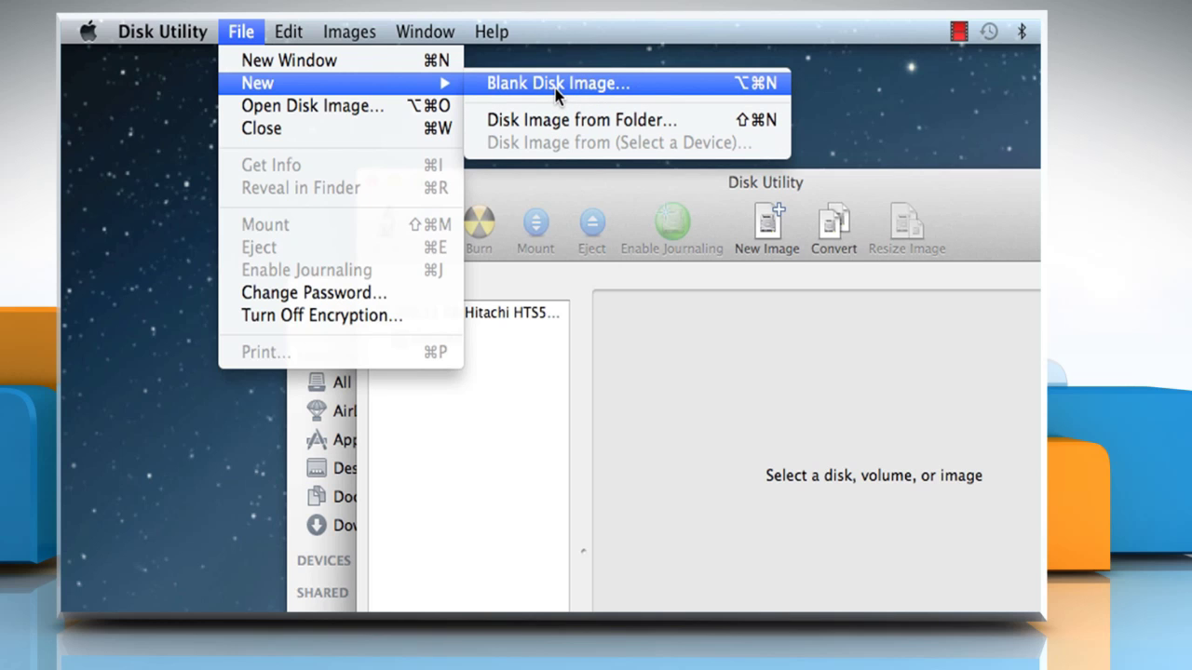
# Step: Set up blank image 'Test': 500 MB, journaled Mac OS Extended, 128-bit AES, read/write
pyautogui.click(555, 84)
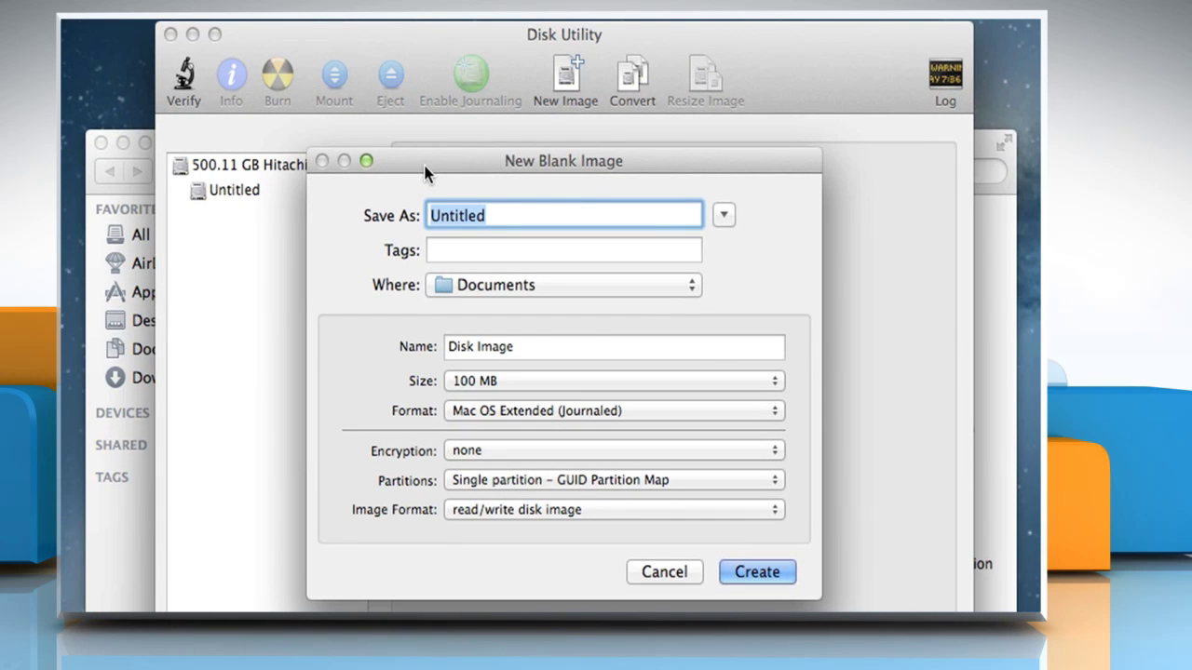
pyautogui.write('Test')
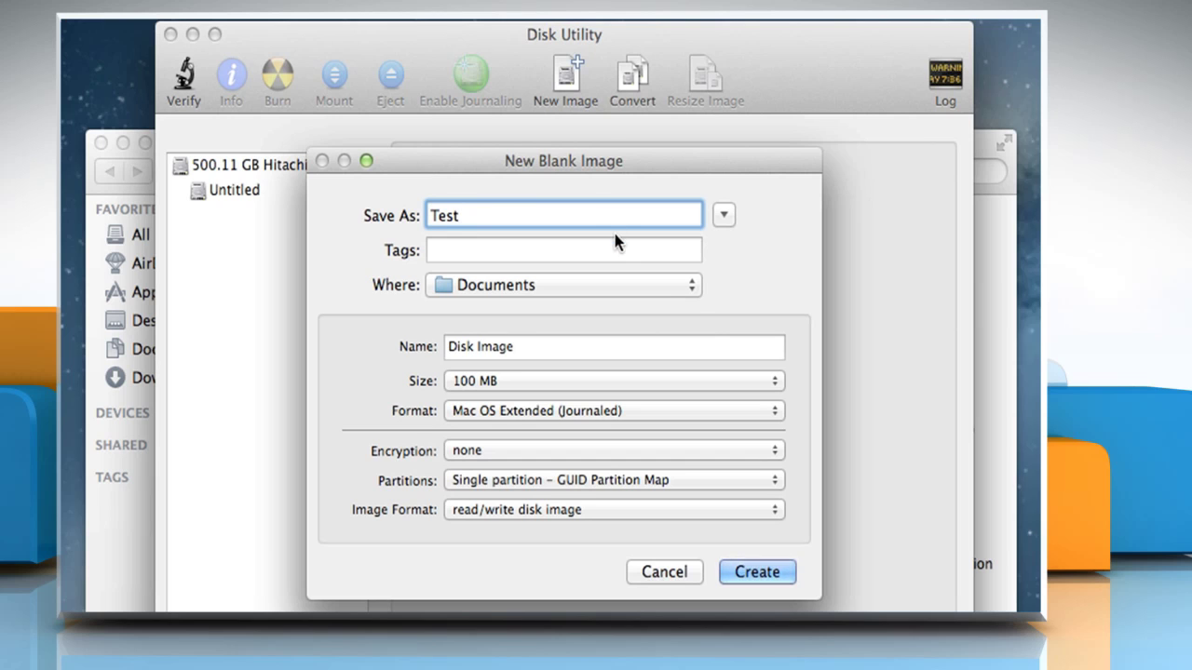
pyautogui.click(674, 342)
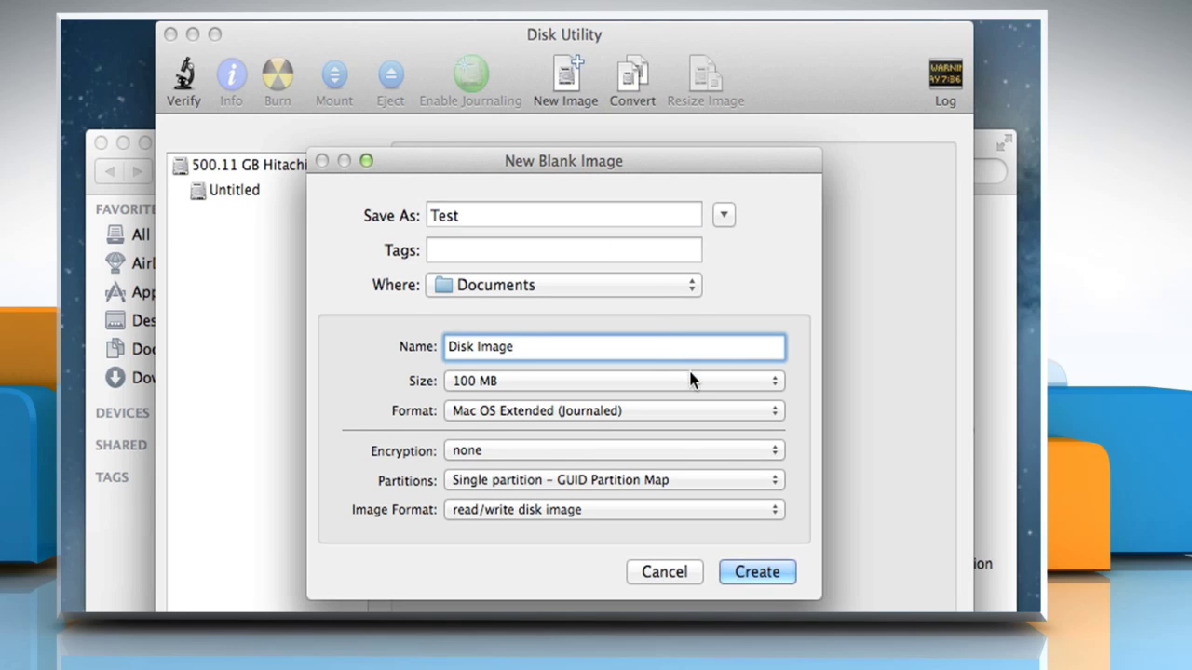
pyautogui.click(690, 379)
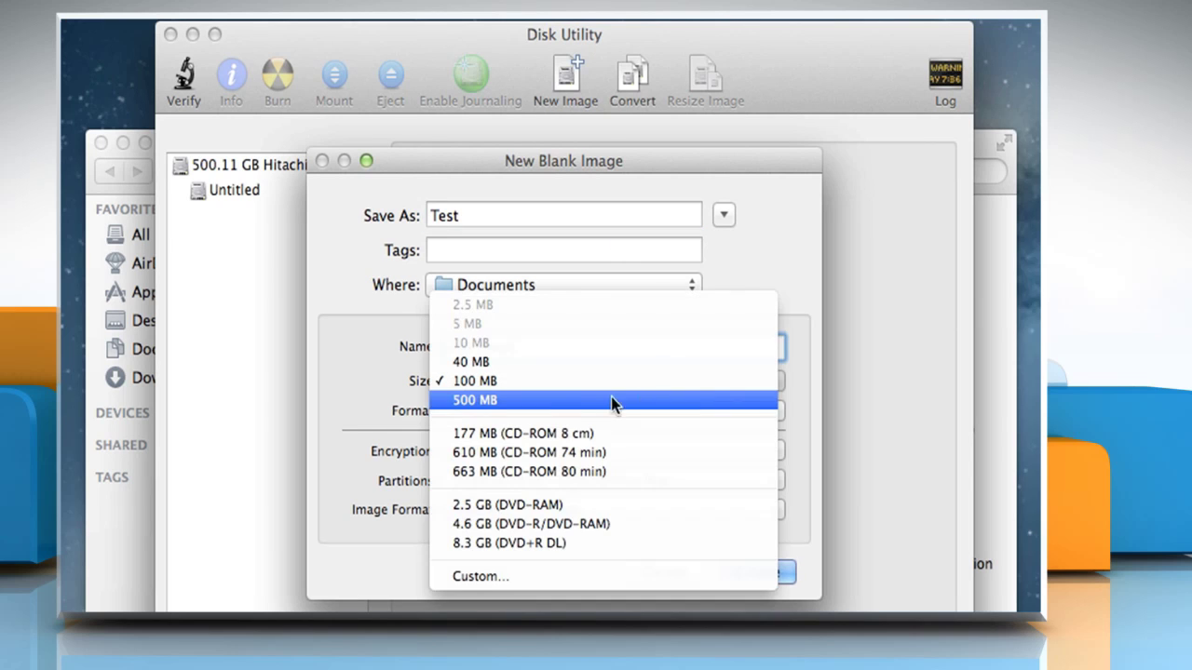
pyautogui.click(493, 401)
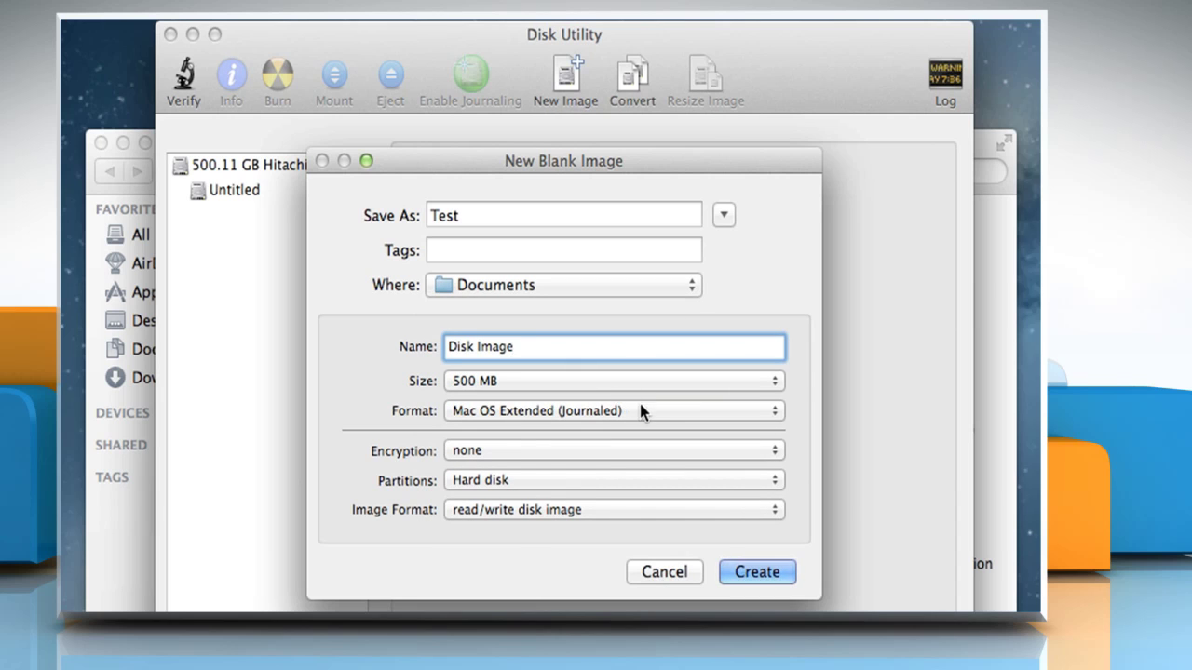
pyautogui.click(641, 410)
pyautogui.click(643, 416)
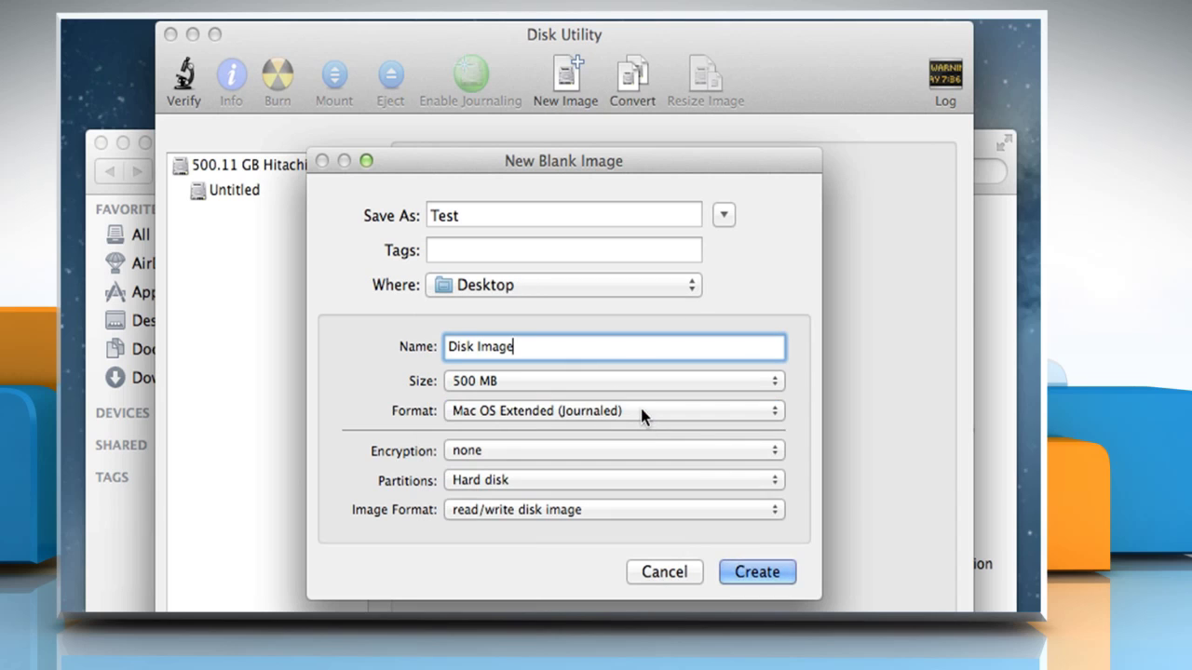
pyautogui.click(685, 450)
pyautogui.click(668, 483)
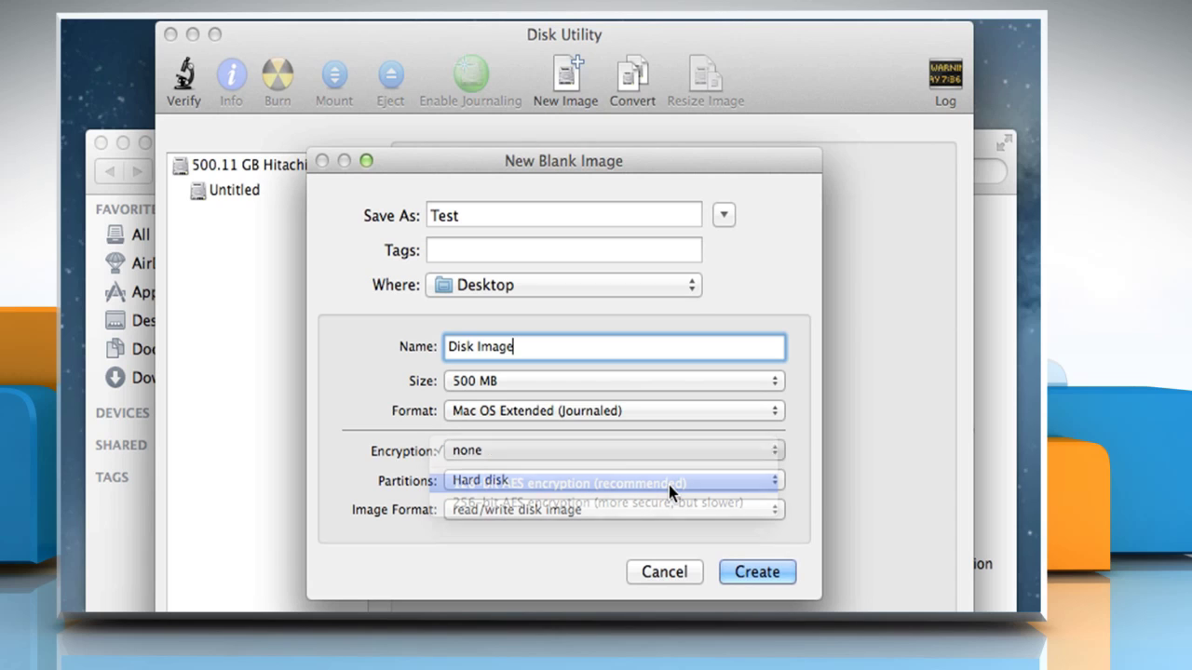
pyautogui.click(669, 508)
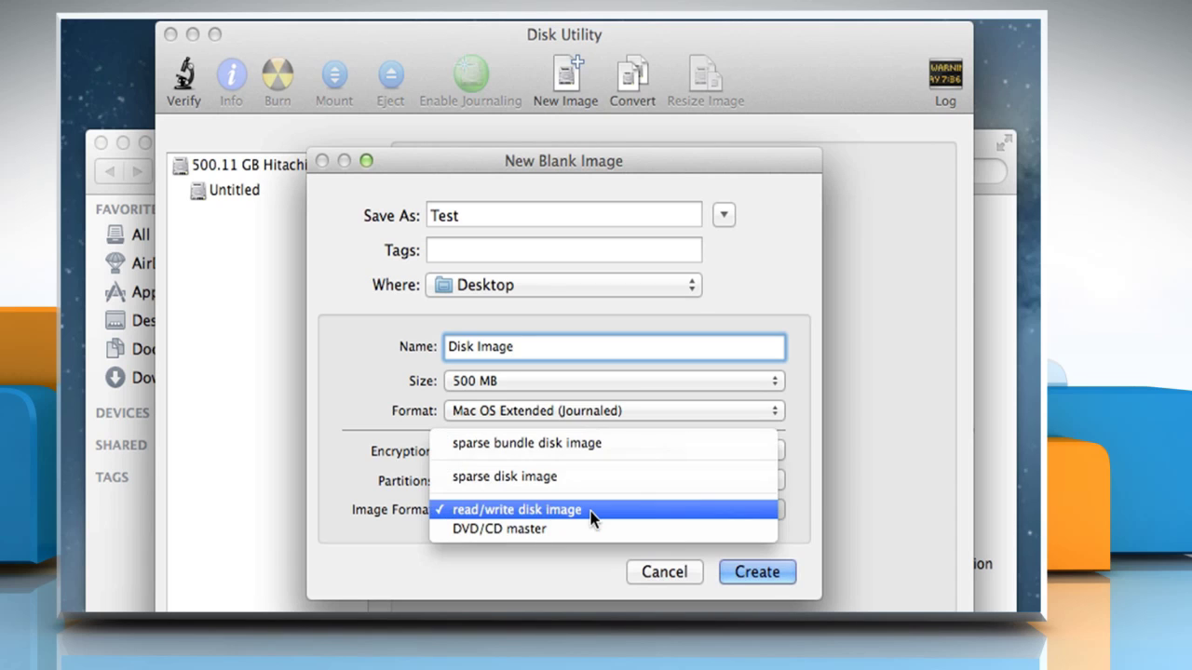
pyautogui.click(590, 511)
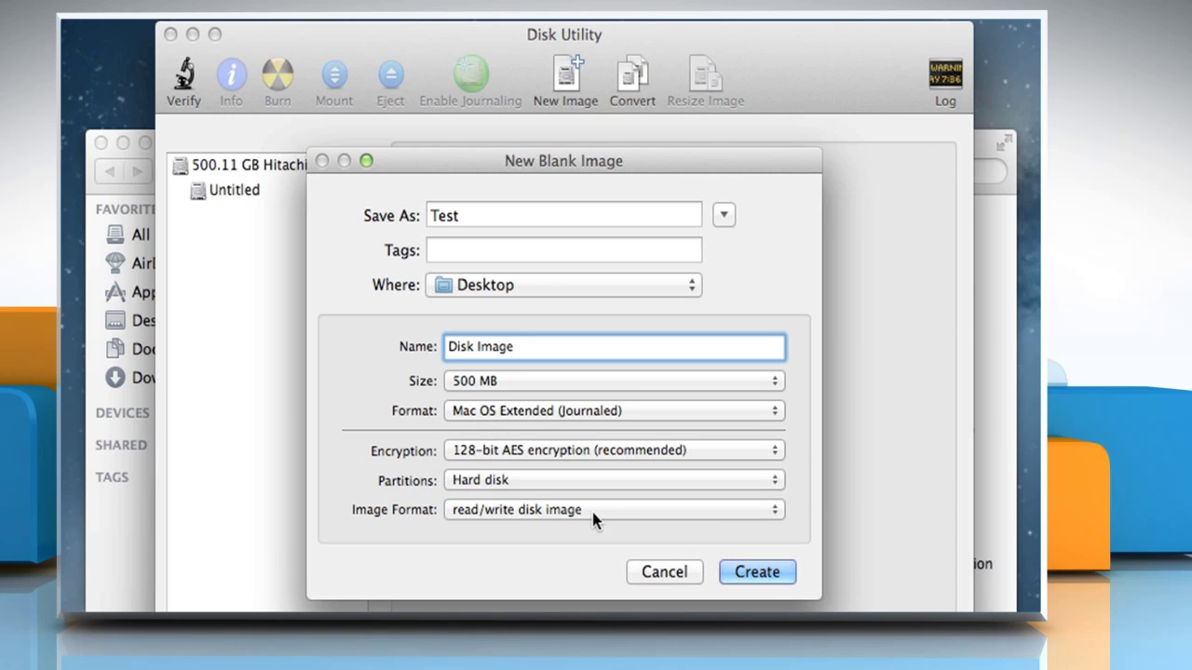
# Step: Create Test.dmg with a verified password that is not stored in the keychain
pyautogui.click(753, 572)
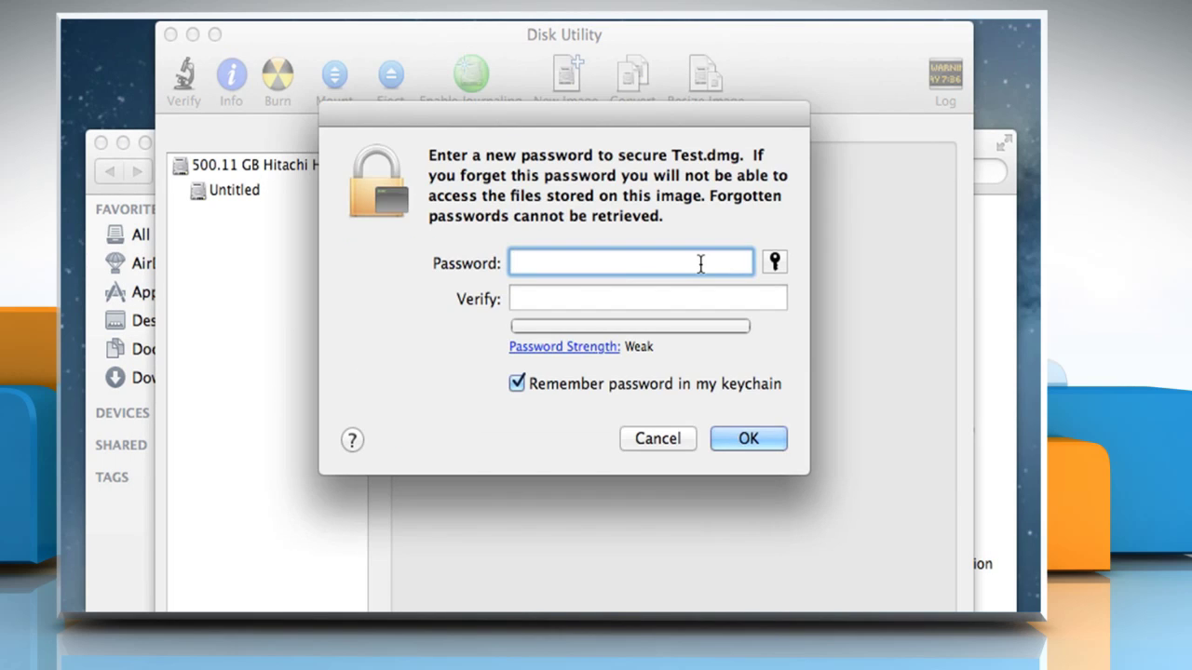
pyautogui.write('••••••••')
pyautogui.press('Tab')
pyautogui.write('•••••')
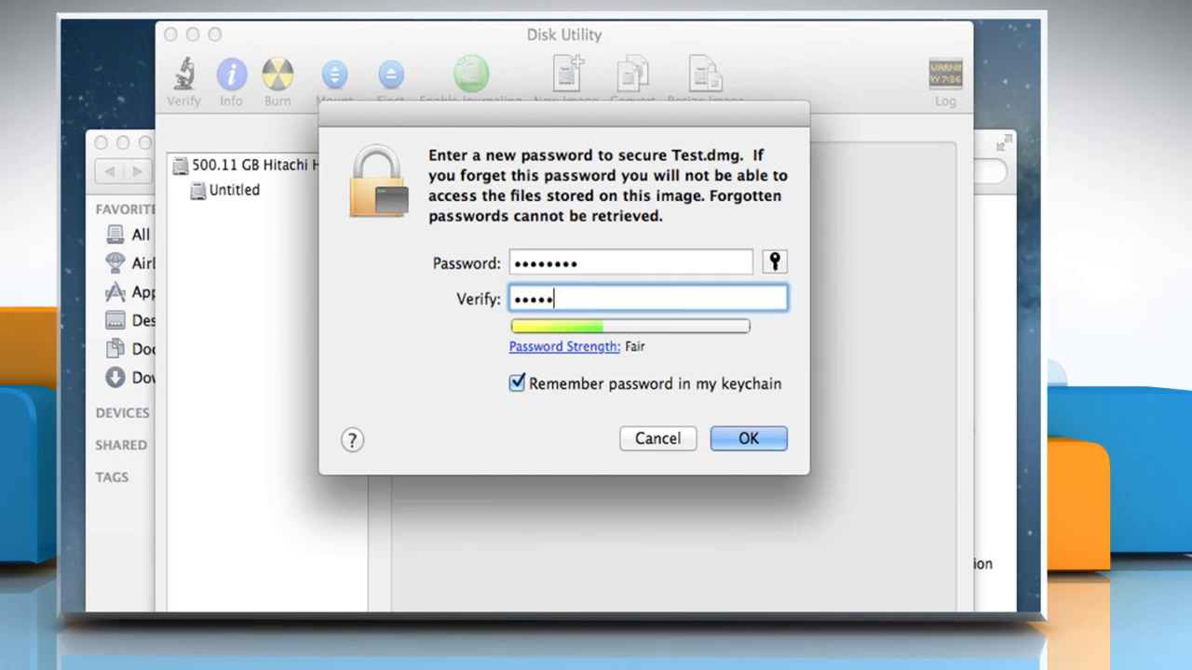
pyautogui.write('•••')
pyautogui.click(715, 385)
pyautogui.click(756, 436)
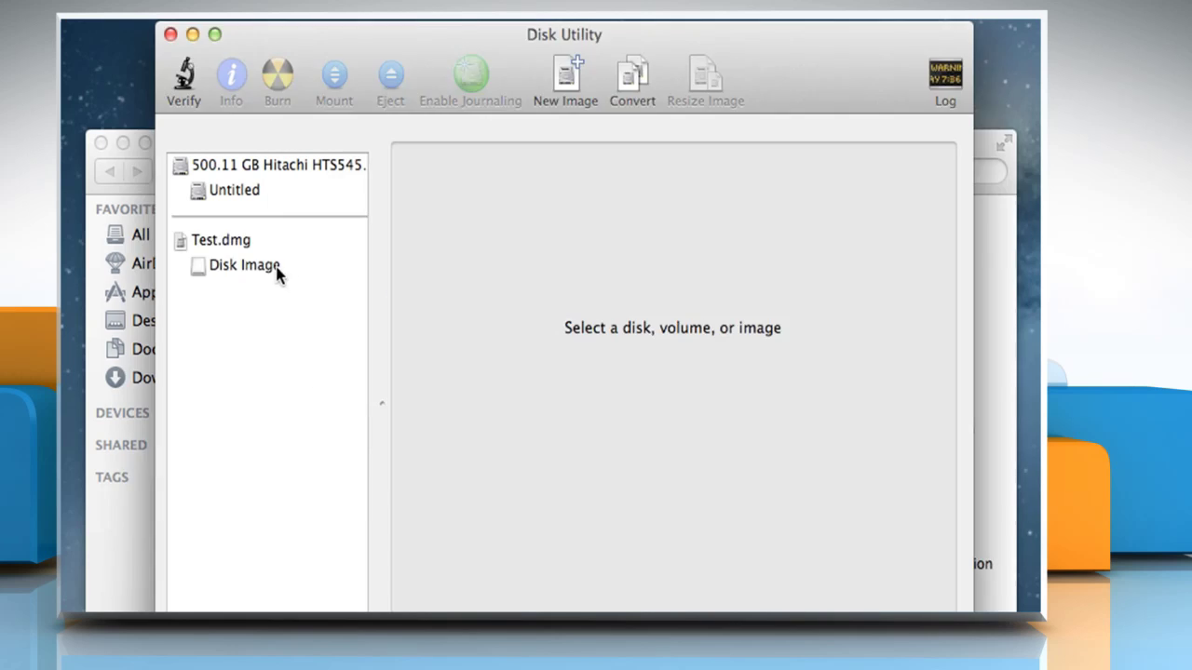
# Step: Erase the whole Test.dmg image, leaving an Untitled volume, then show the File menu
pyautogui.click(256, 265)
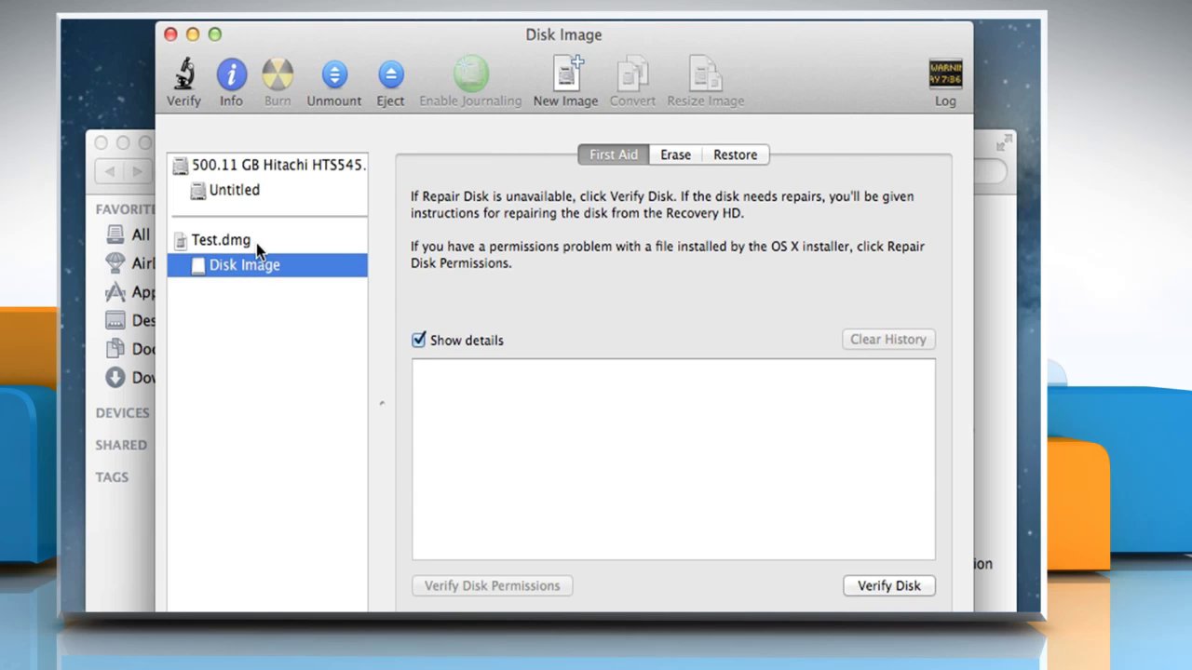
pyautogui.click(256, 243)
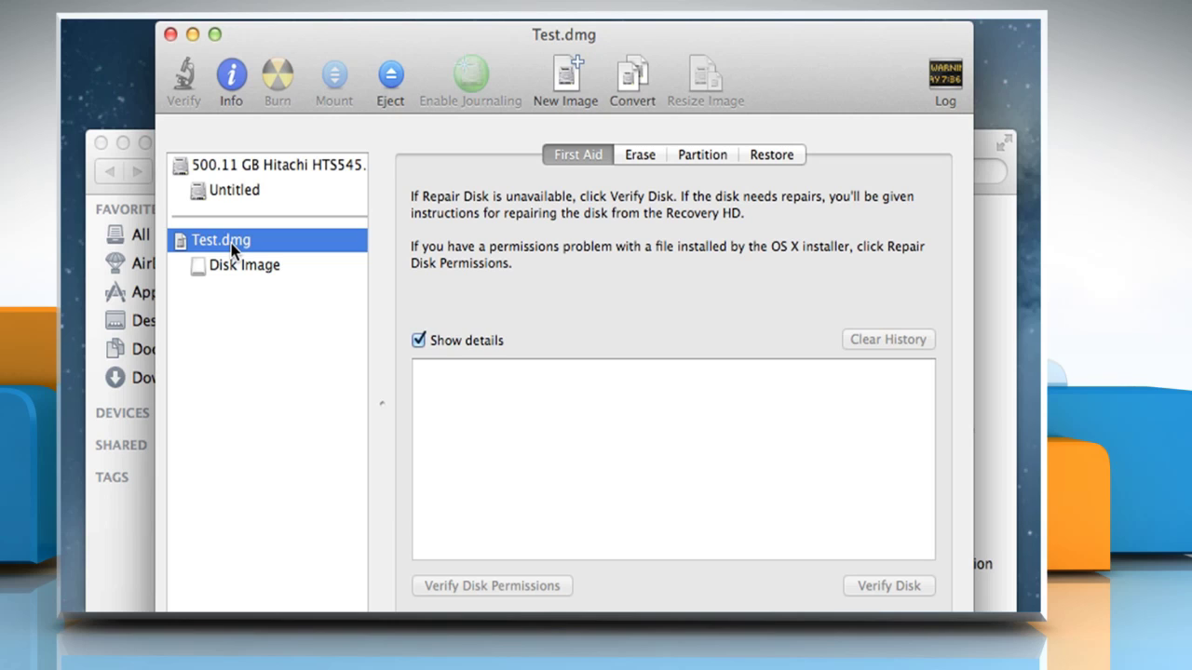
pyautogui.click(646, 157)
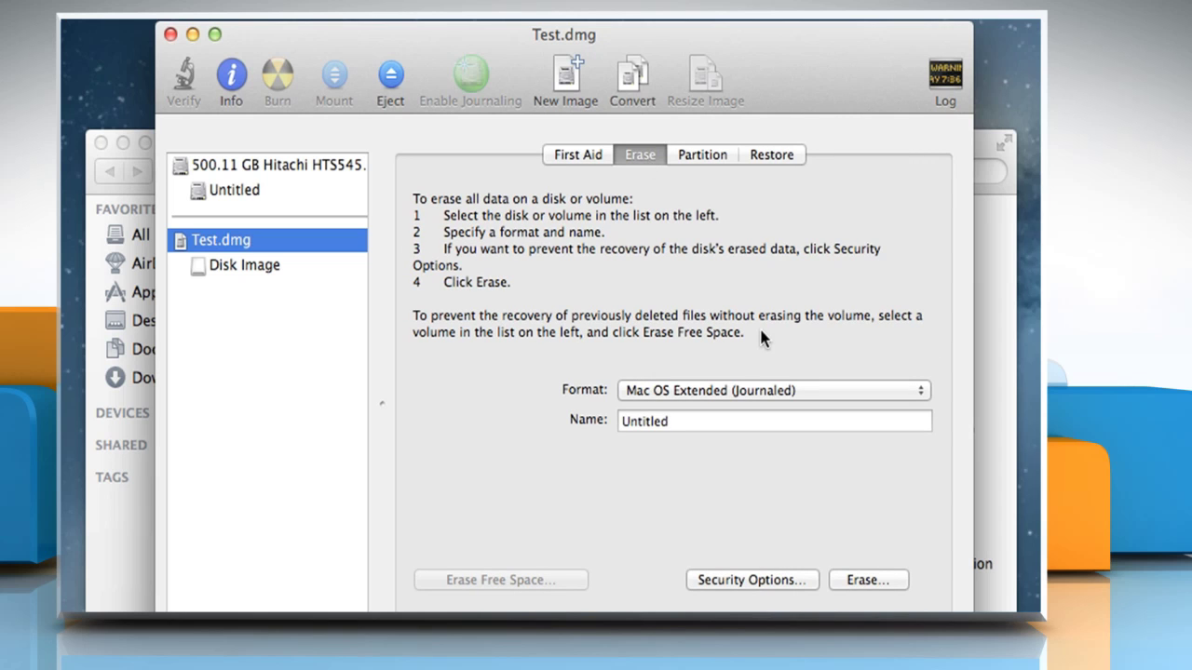
pyautogui.click(867, 579)
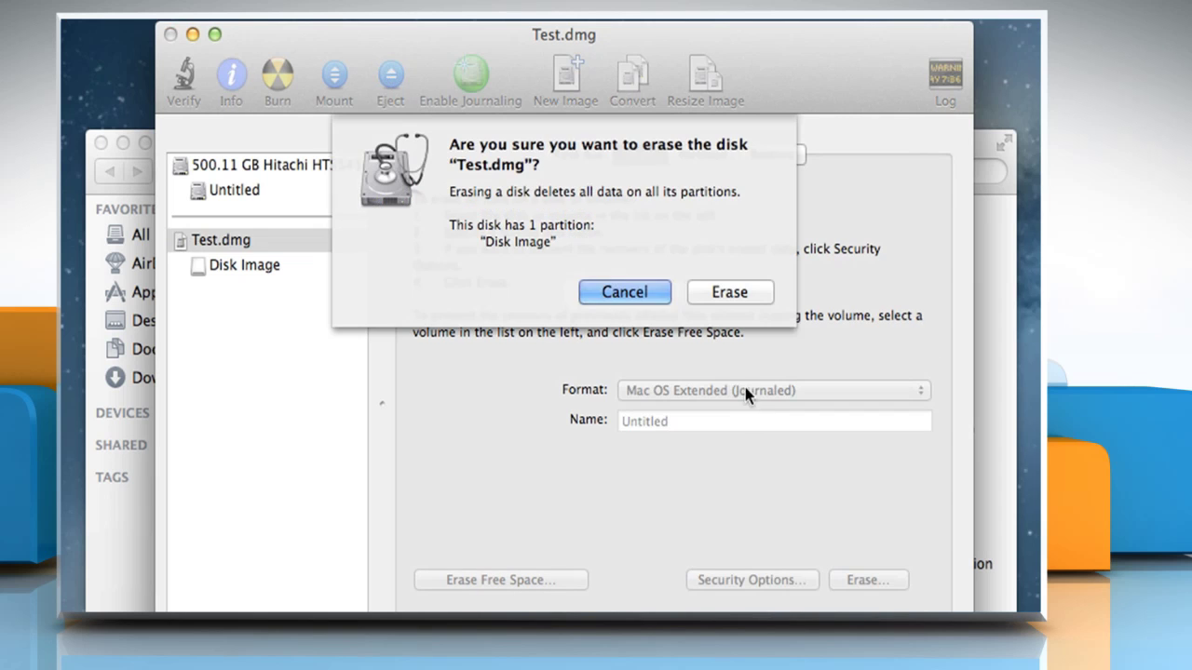
pyautogui.click(729, 295)
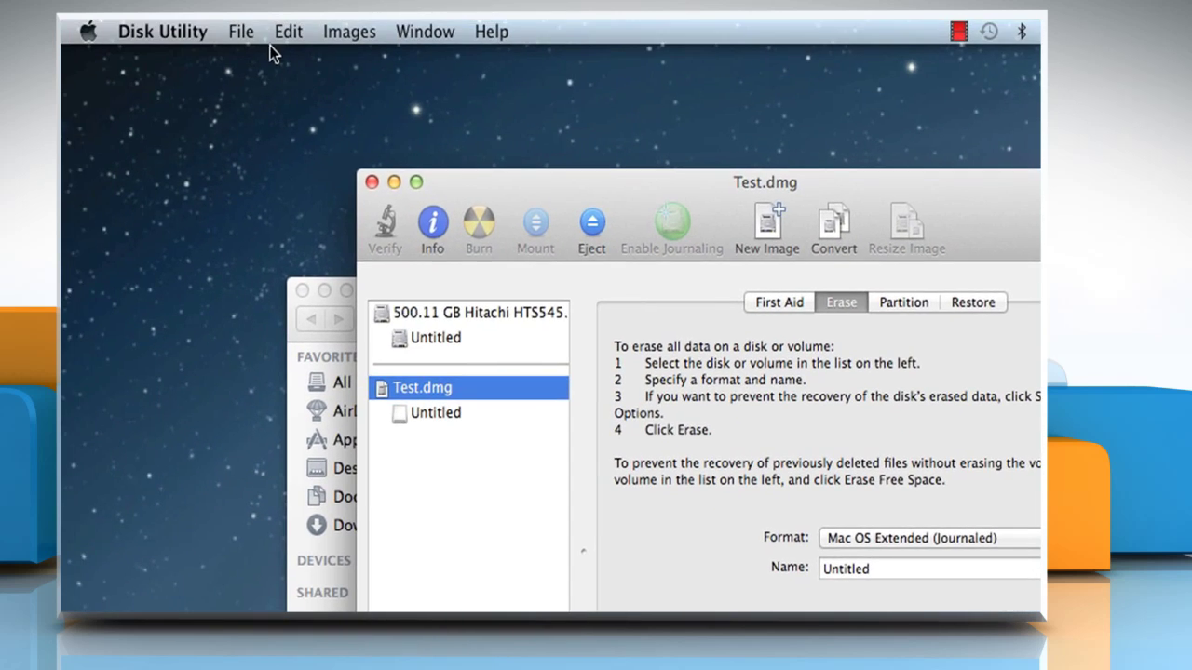
pyautogui.click(225, 22)
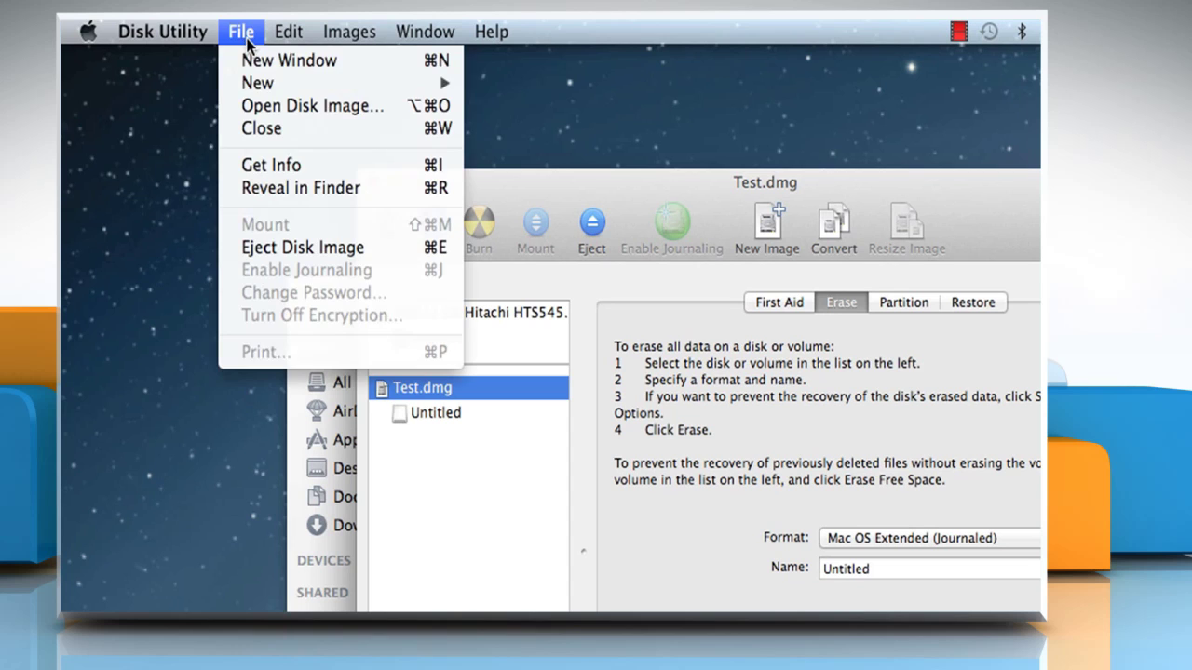
pyautogui.moveTo(257, 82)
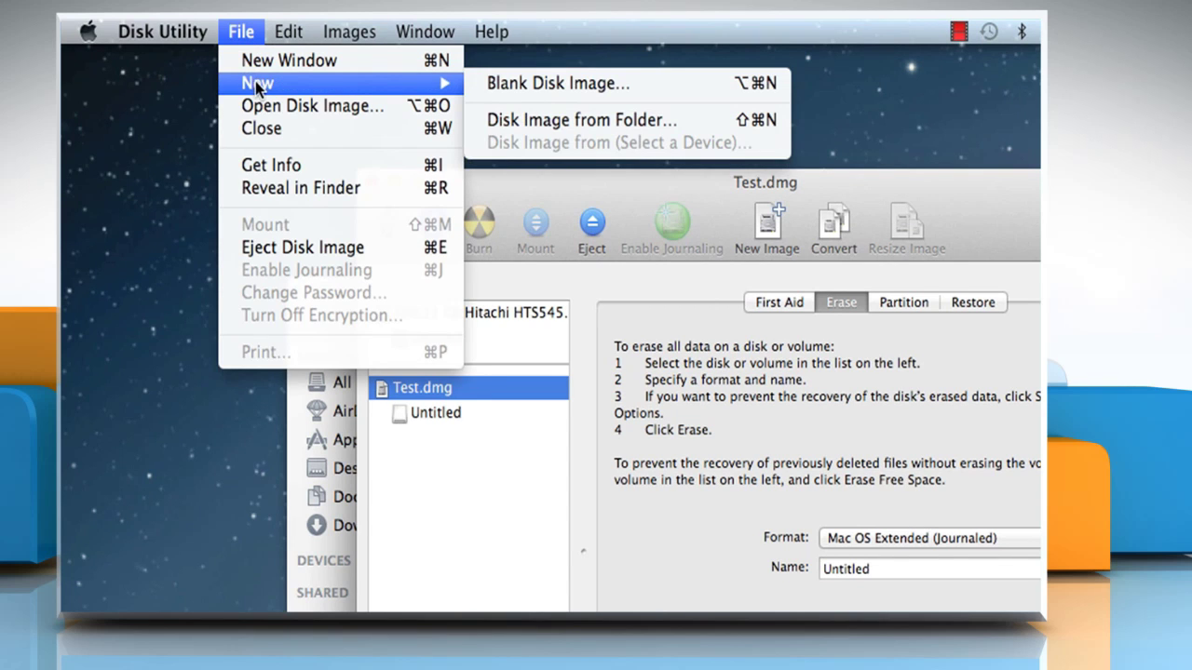
# Step: Image Documents' New Folder as 'New Image', saving it to the Desktop
pyautogui.click(535, 120)
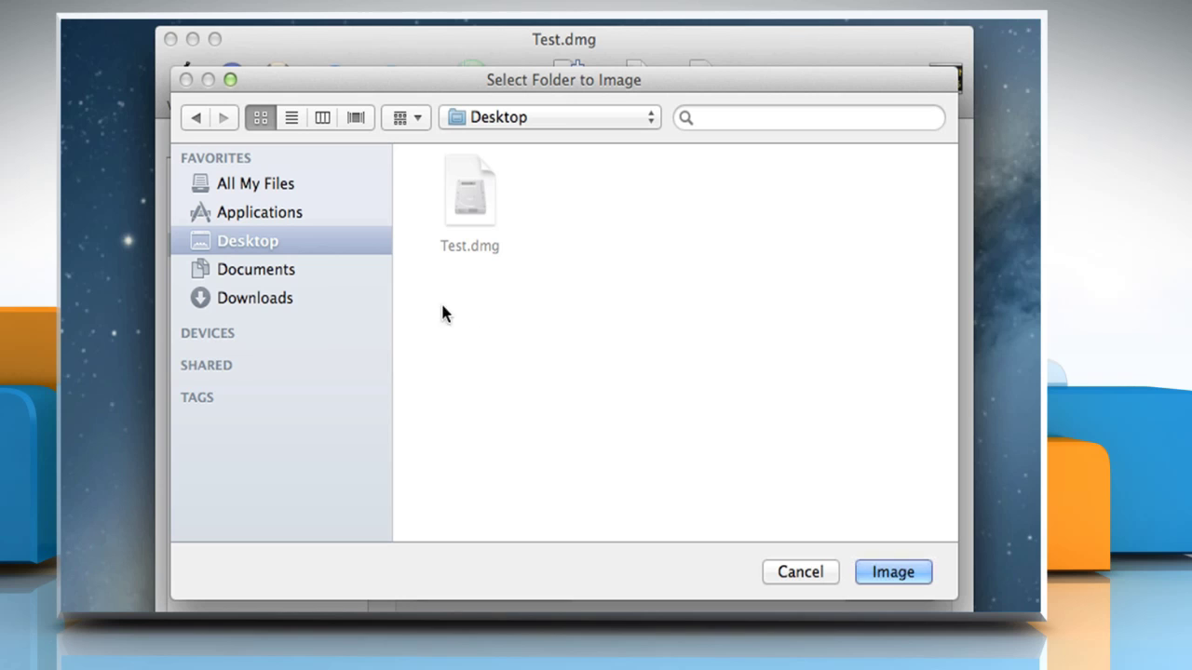
pyautogui.click(282, 271)
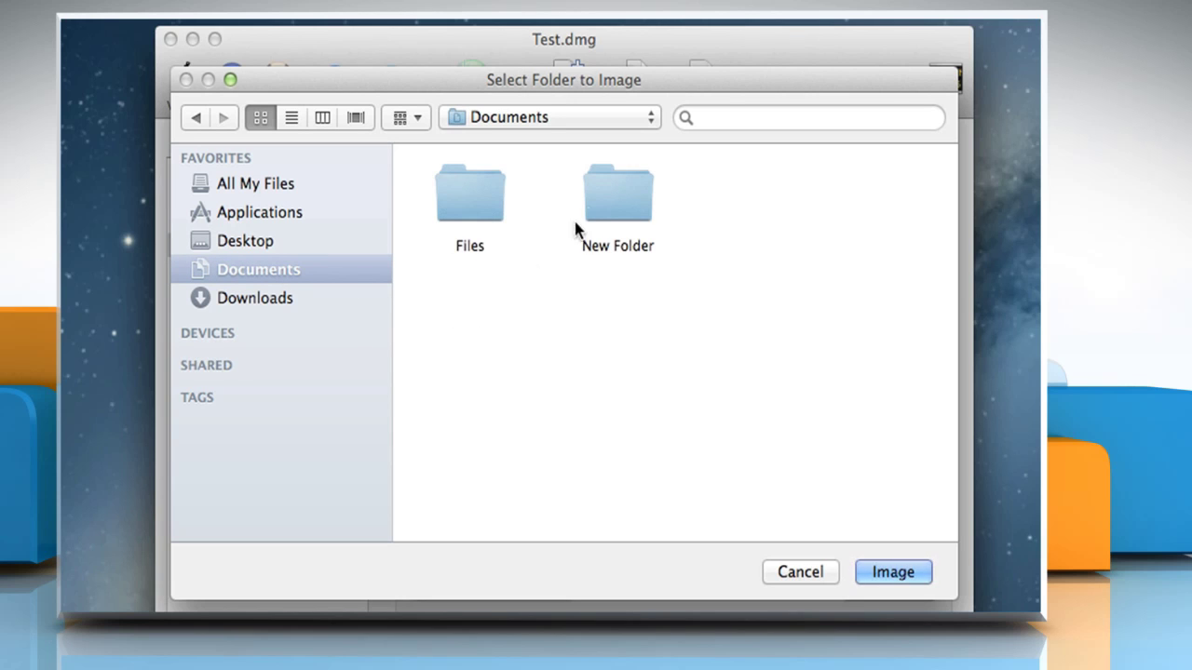
pyautogui.click(595, 244)
pyautogui.click(879, 571)
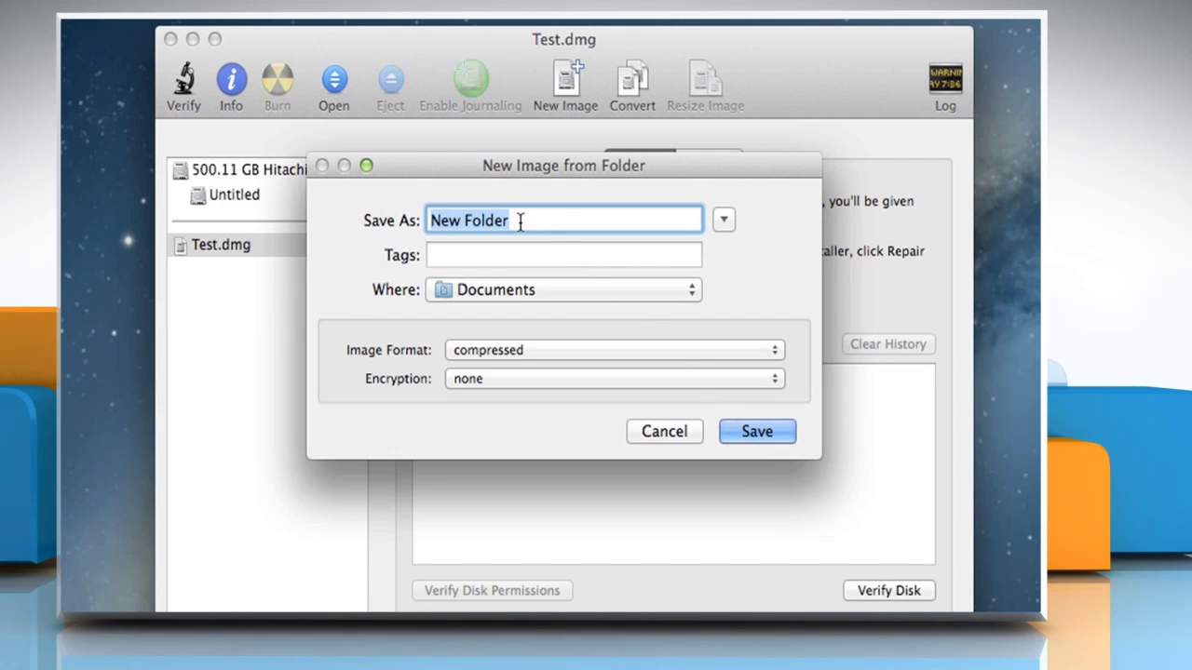
pyautogui.write('New')
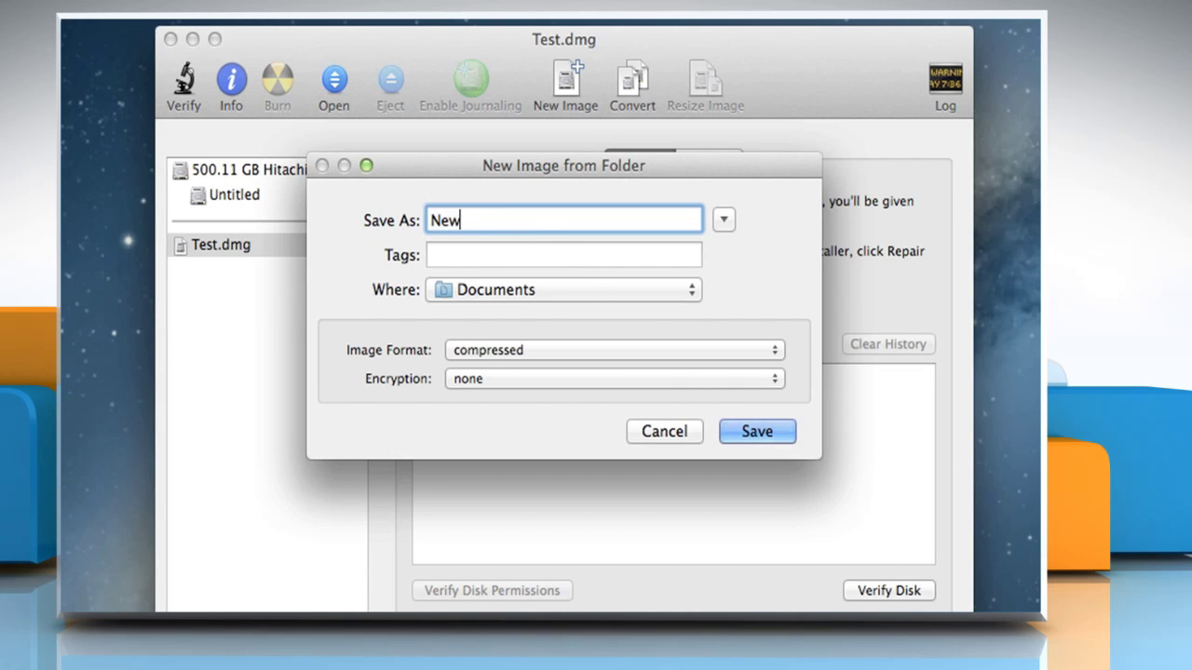
pyautogui.write(' Image')
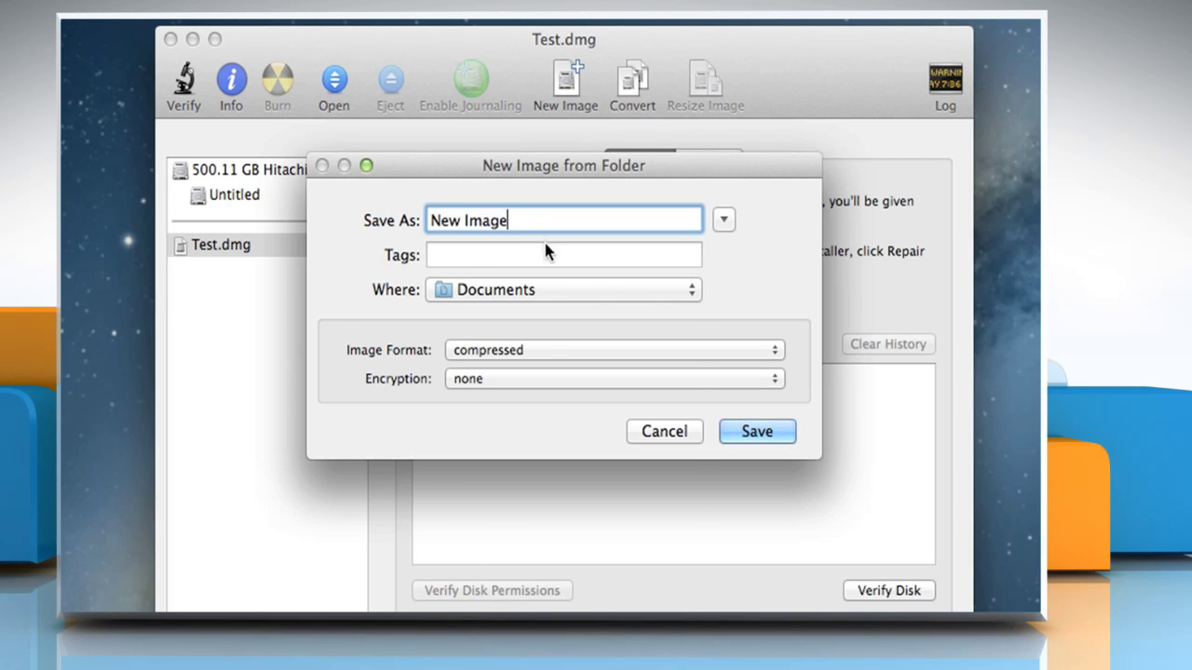
pyautogui.click(671, 294)
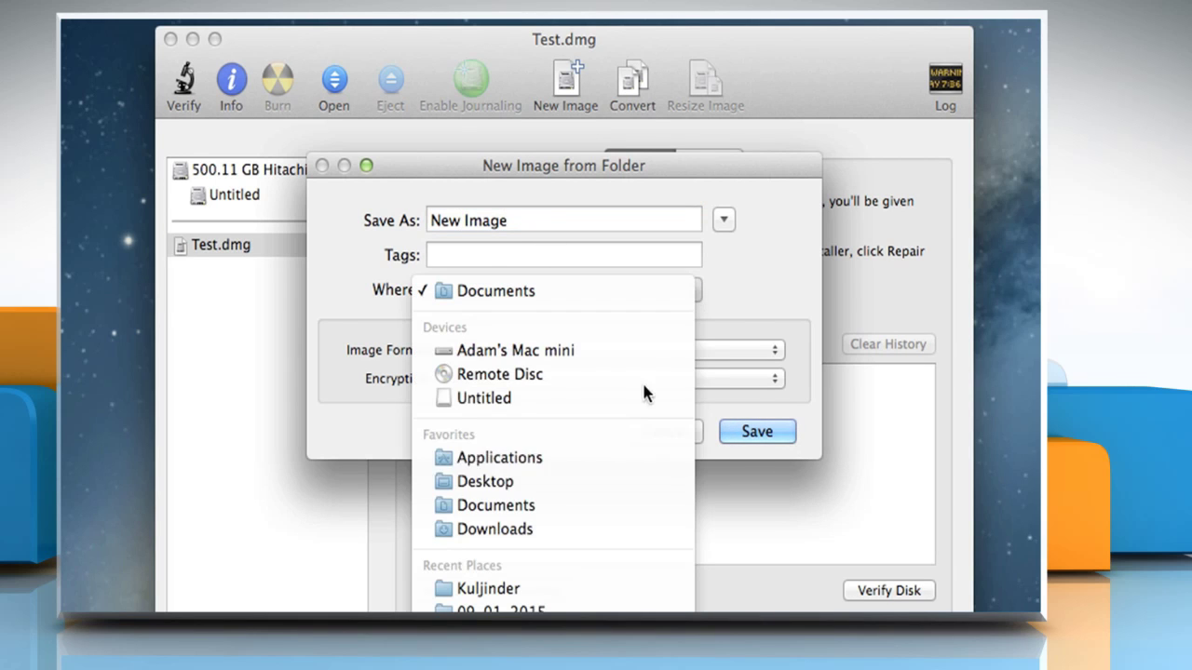
pyautogui.click(544, 481)
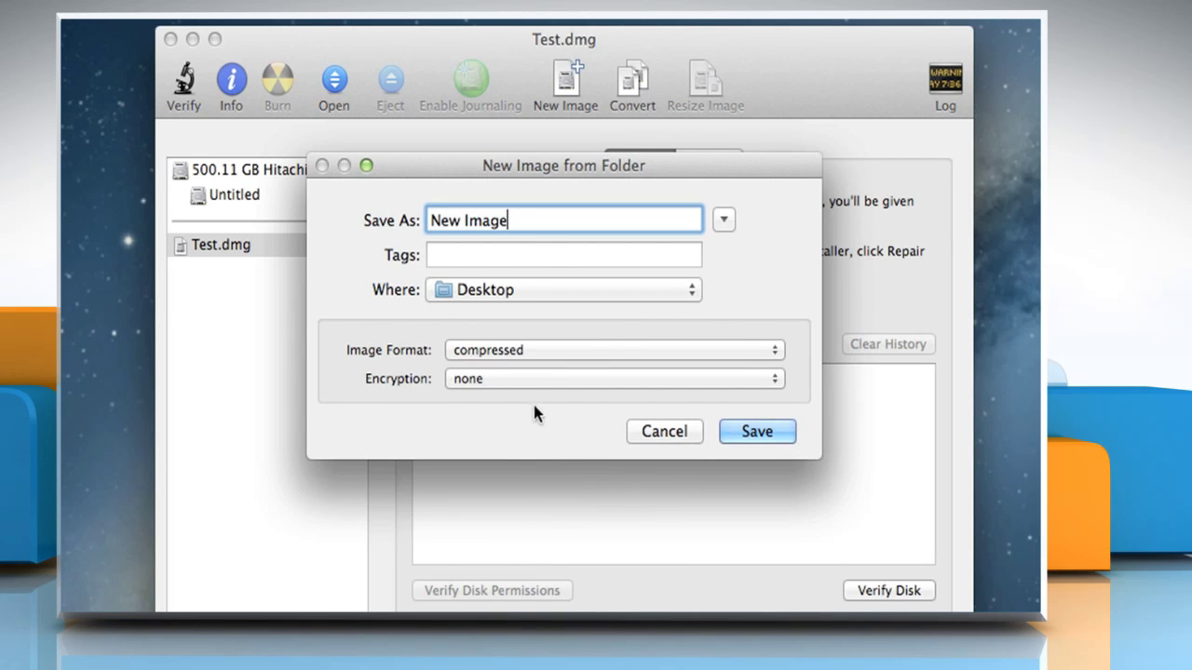
# Step: Save New Image as a DVD/CD master with 128-bit AES encryption
pyautogui.click(761, 352)
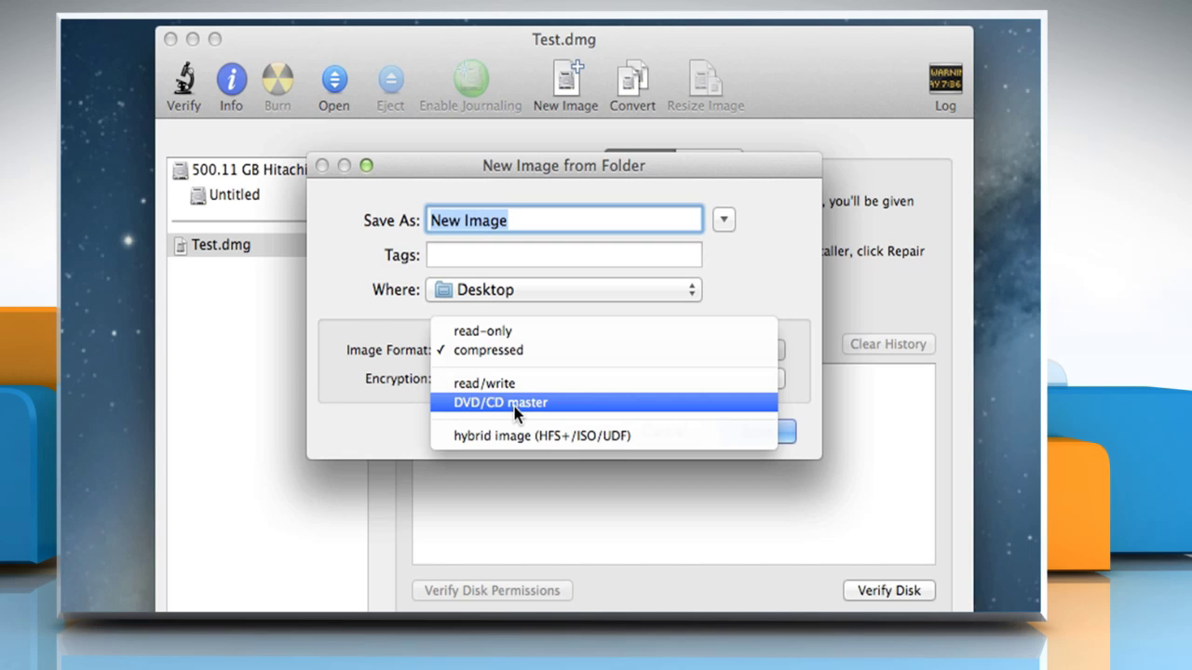
pyautogui.click(515, 402)
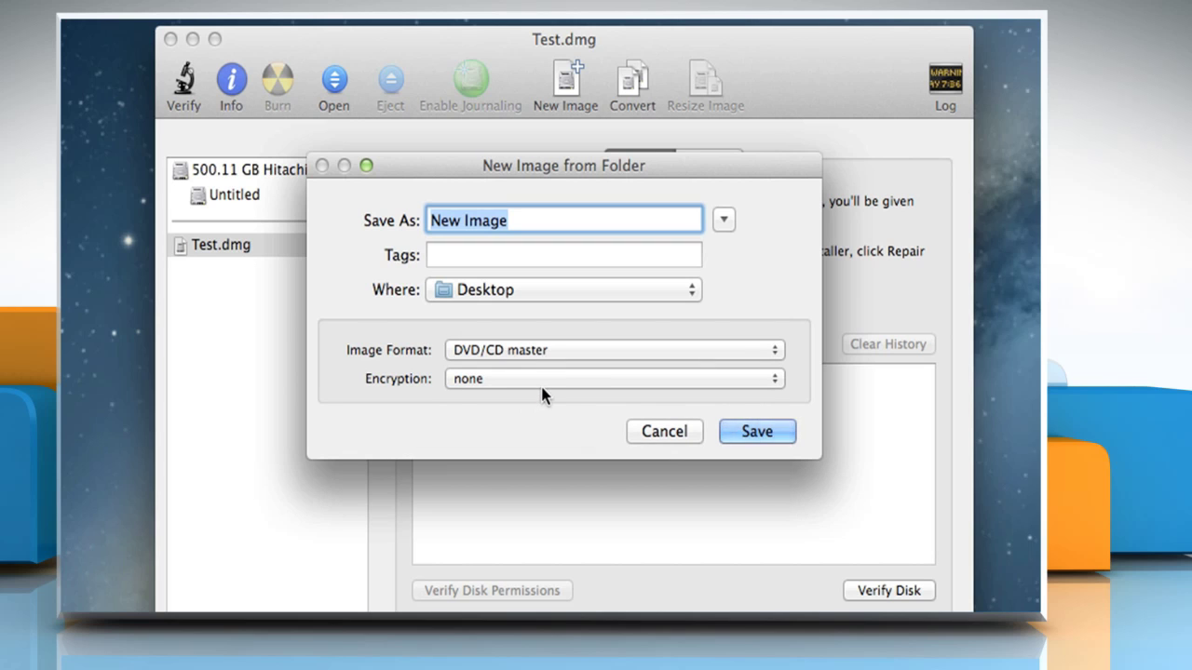
pyautogui.click(582, 378)
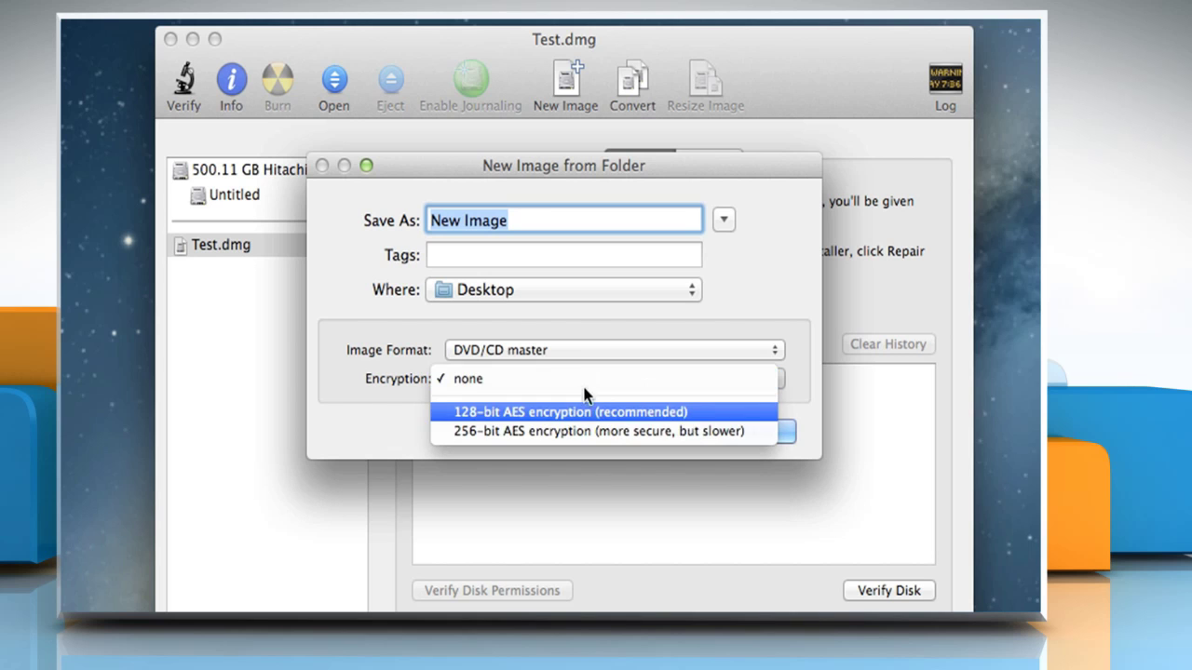
pyautogui.click(579, 412)
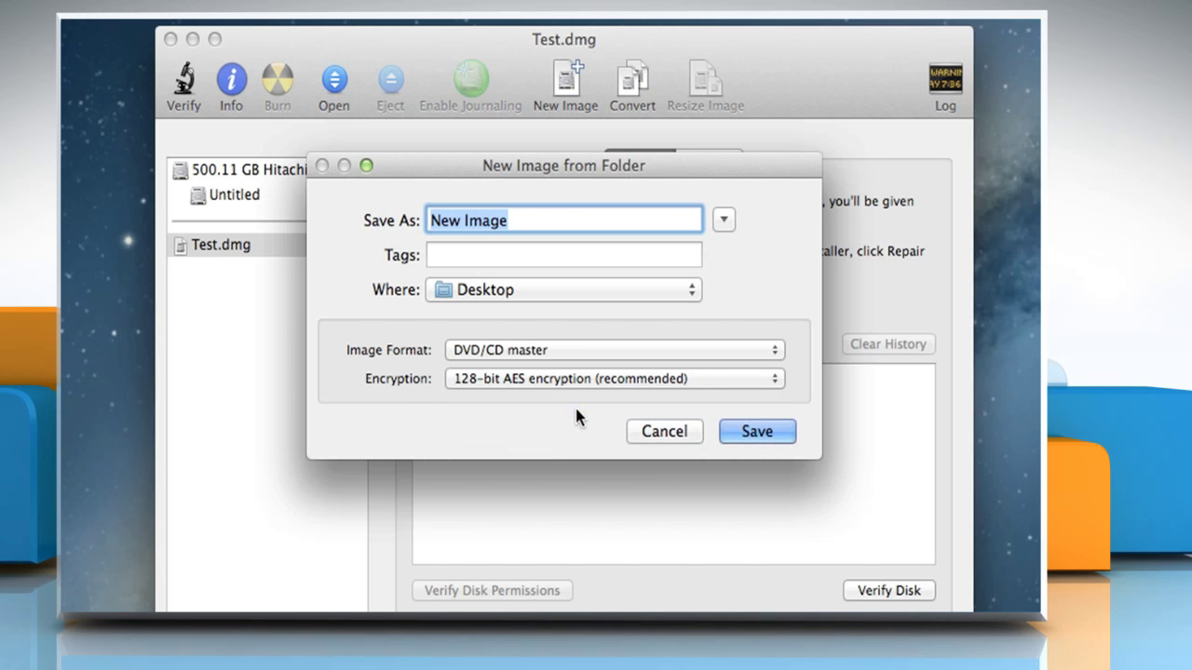
pyautogui.click(754, 433)
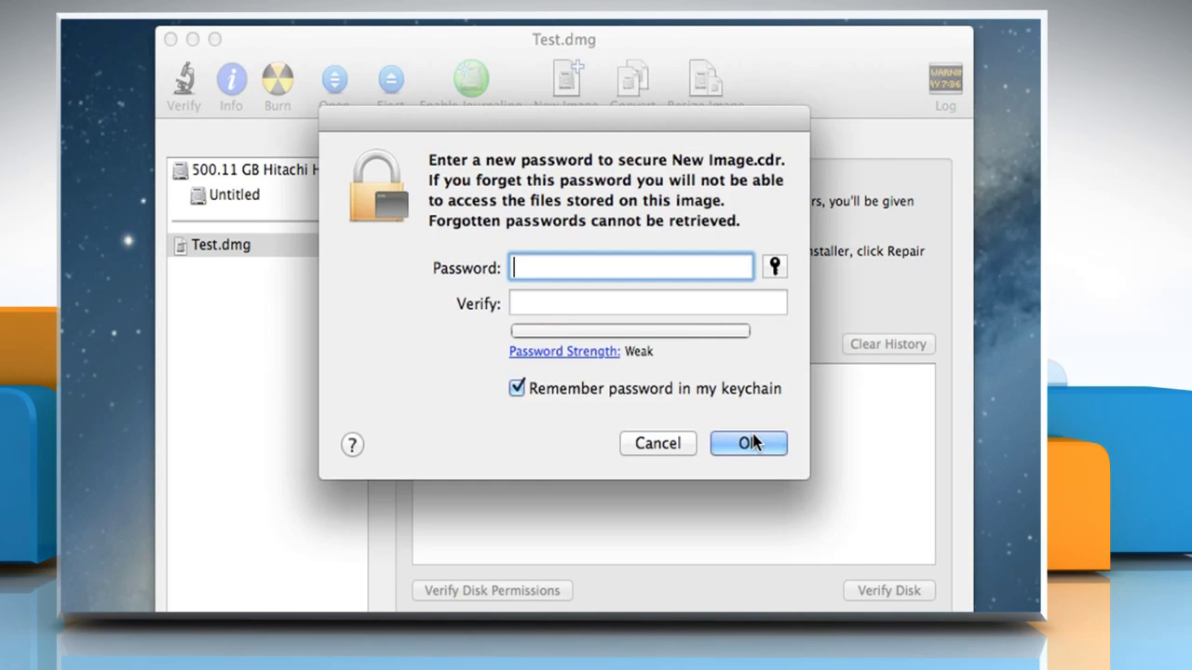
# Step: Enter and verify the image password, skip the keychain, and create New Image.cdr
pyautogui.write('password')
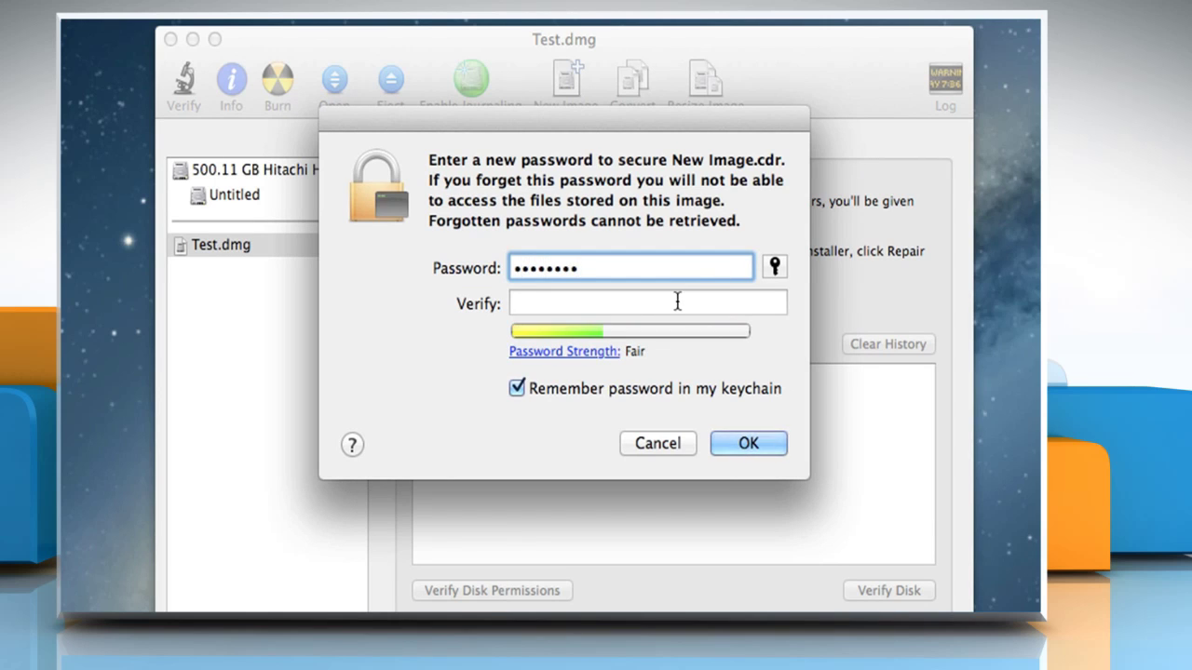
pyautogui.click(676, 300)
pyautogui.write('password')
pyautogui.click(516, 388)
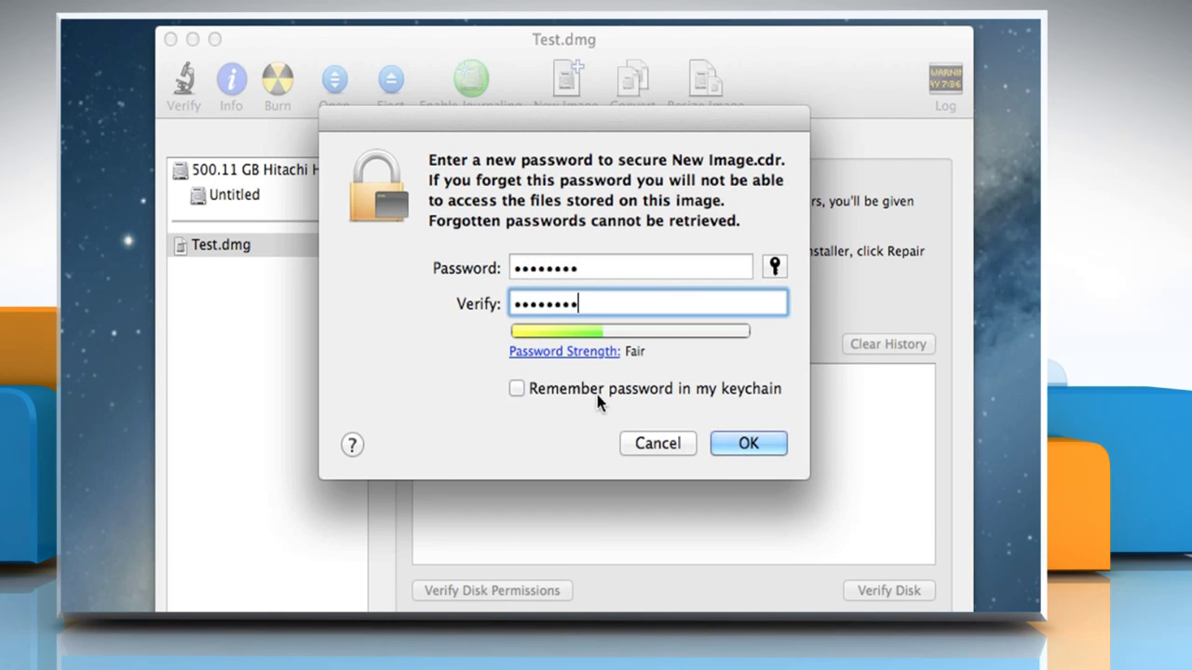
pyautogui.click(742, 445)
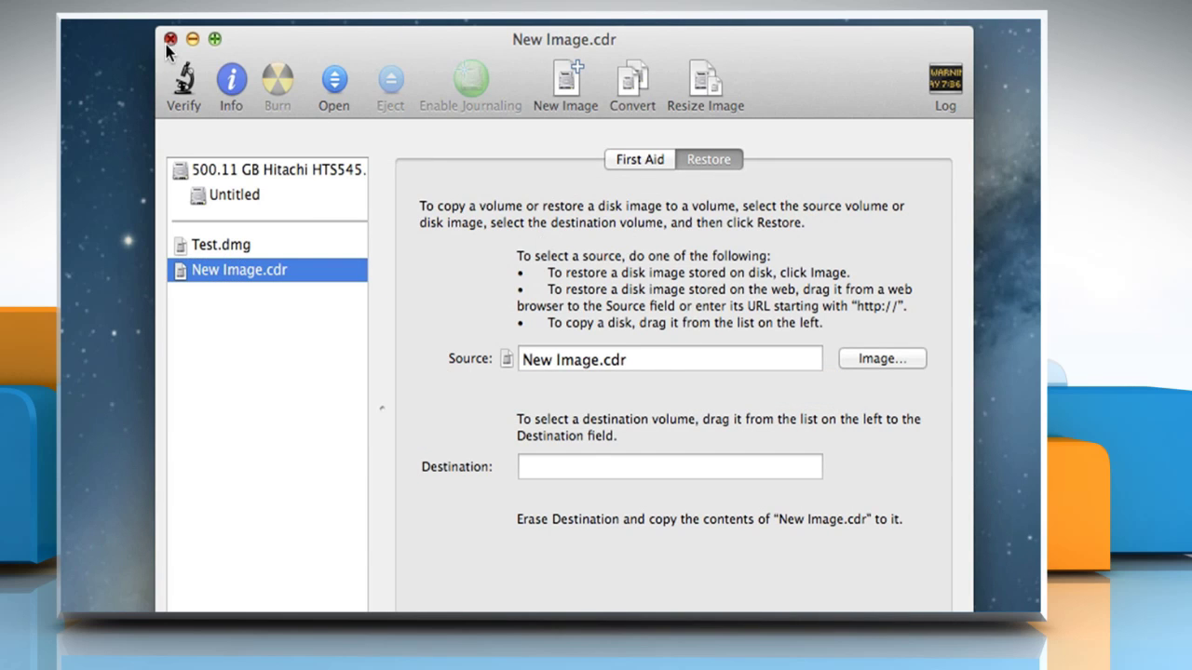
# Step: Close Disk Utility, unlock New Image.cdr with its password, and open the New Folder volume
pyautogui.click(170, 40)
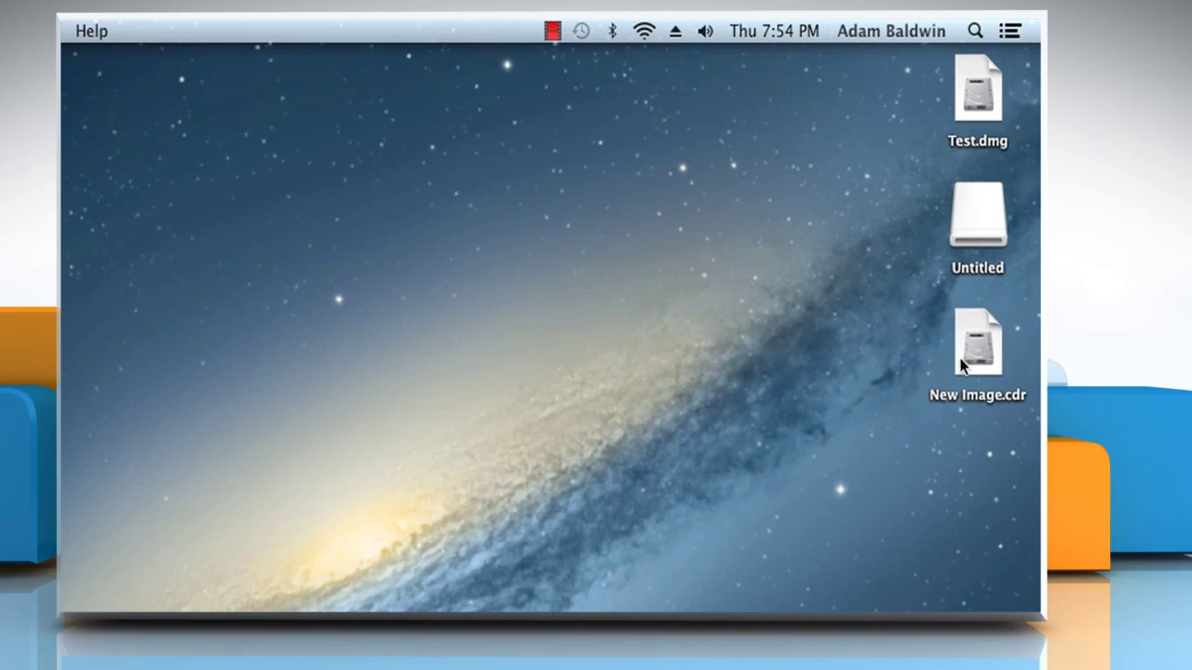
pyautogui.doubleClick(968, 358)
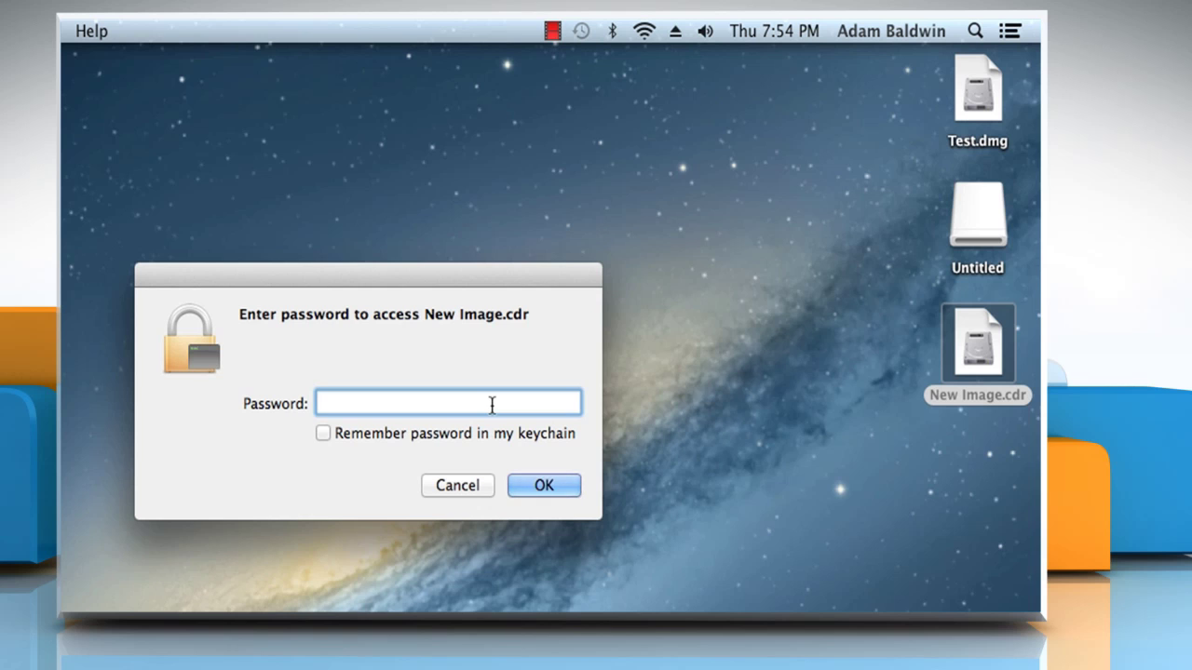
pyautogui.write('password')
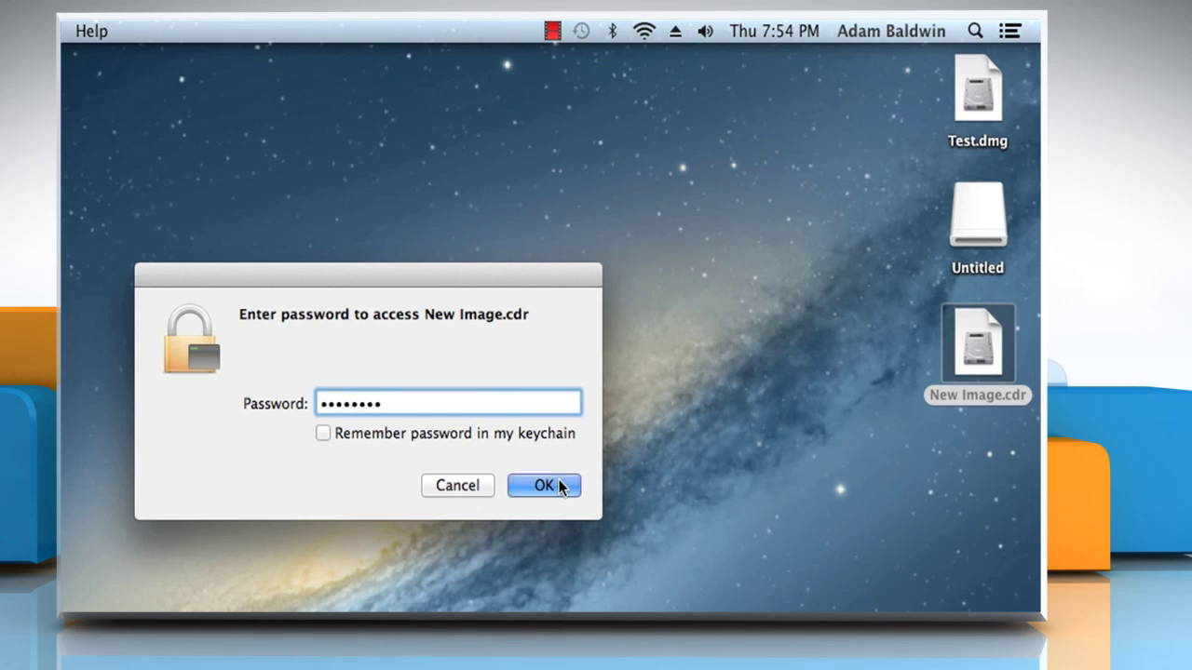
pyautogui.click(558, 485)
pyautogui.doubleClick(991, 479)
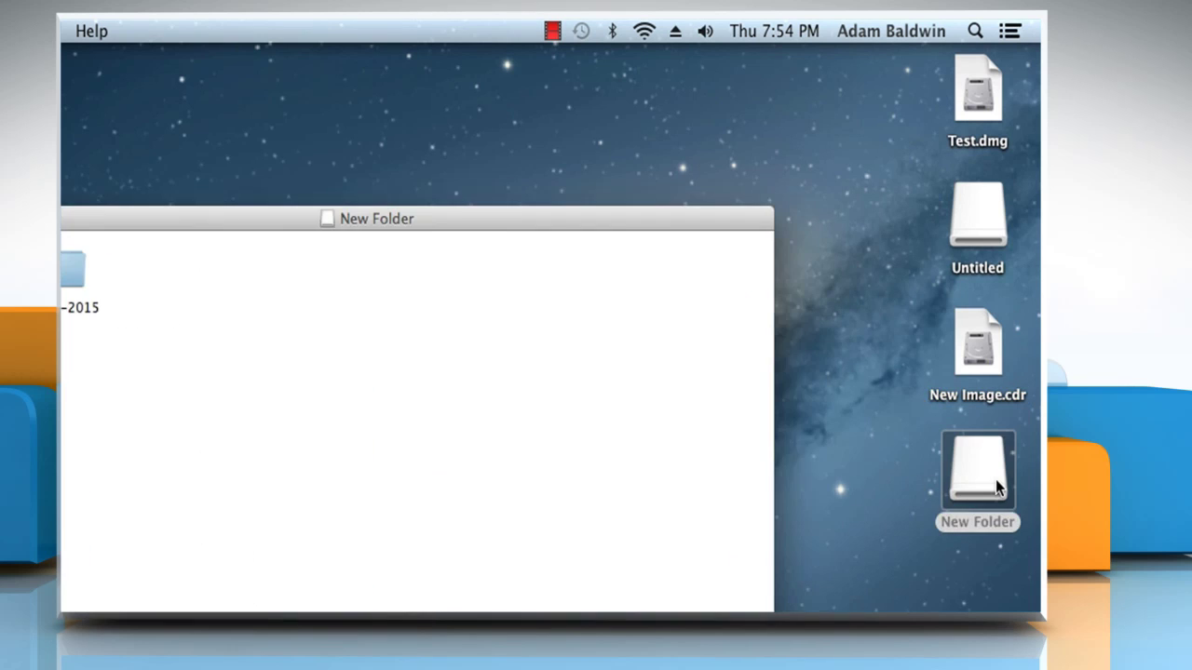